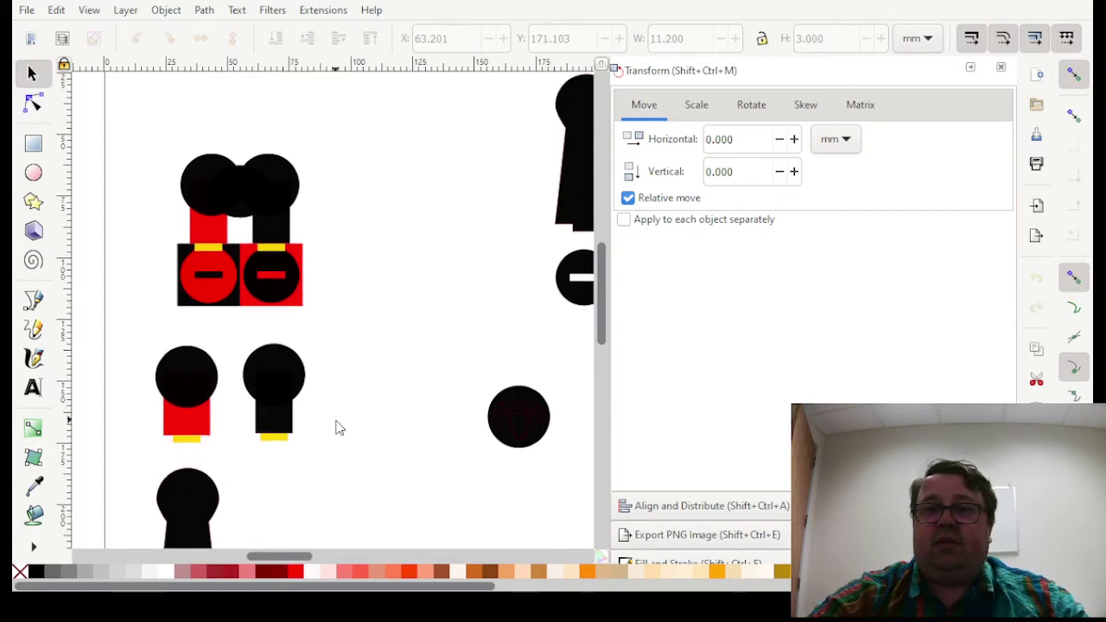
Step: Move the lower black figure up toward the top right beside the top pair
click(284, 370)
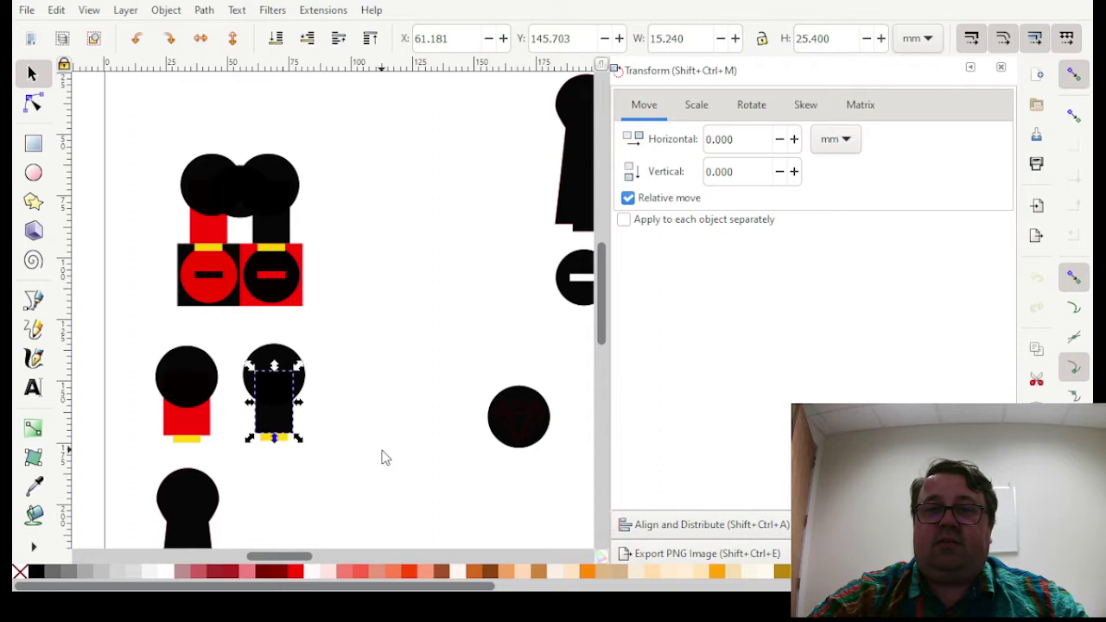
drag(369, 476, 228, 338)
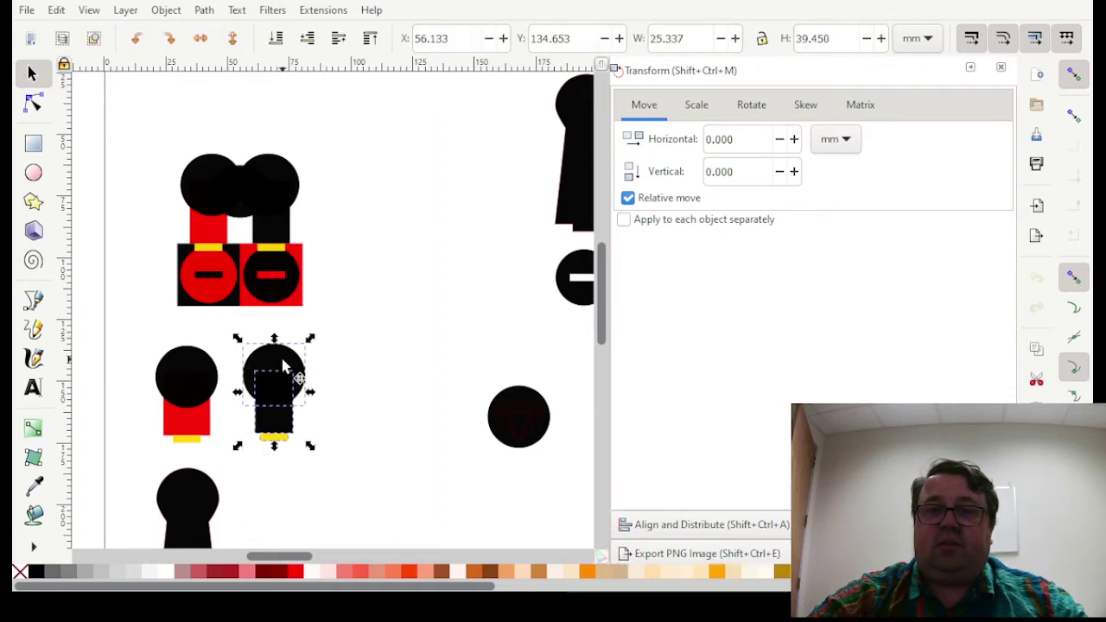
drag(288, 363, 437, 190)
click(467, 420)
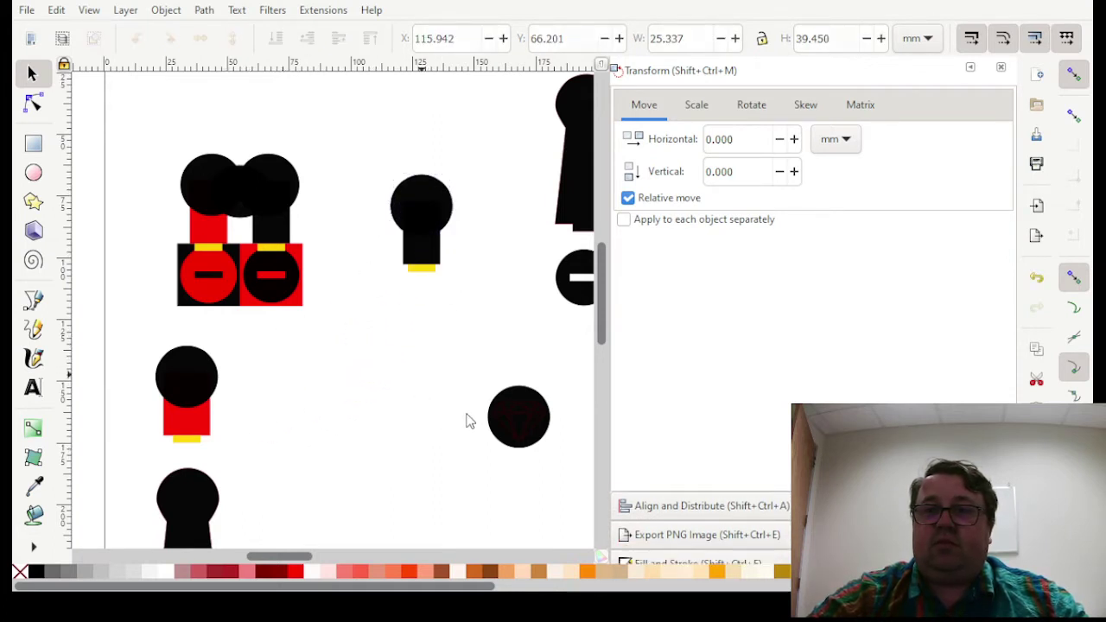
Step: Fill the moved figure's round head red, then select its yellow strip
click(521, 424)
click(520, 422)
click(420, 389)
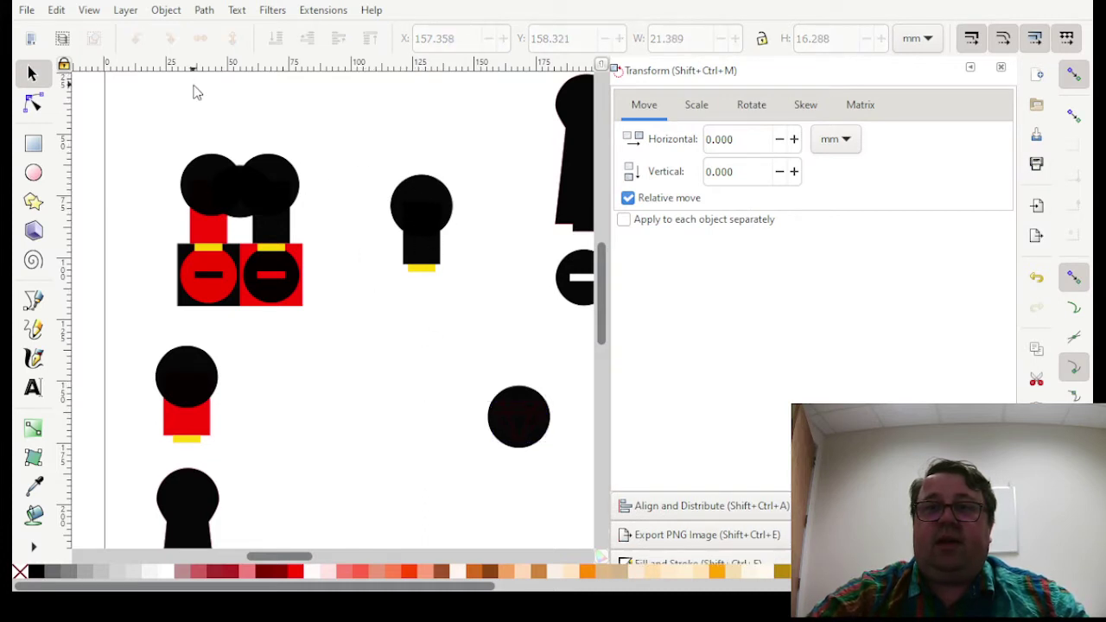
click(425, 195)
click(298, 573)
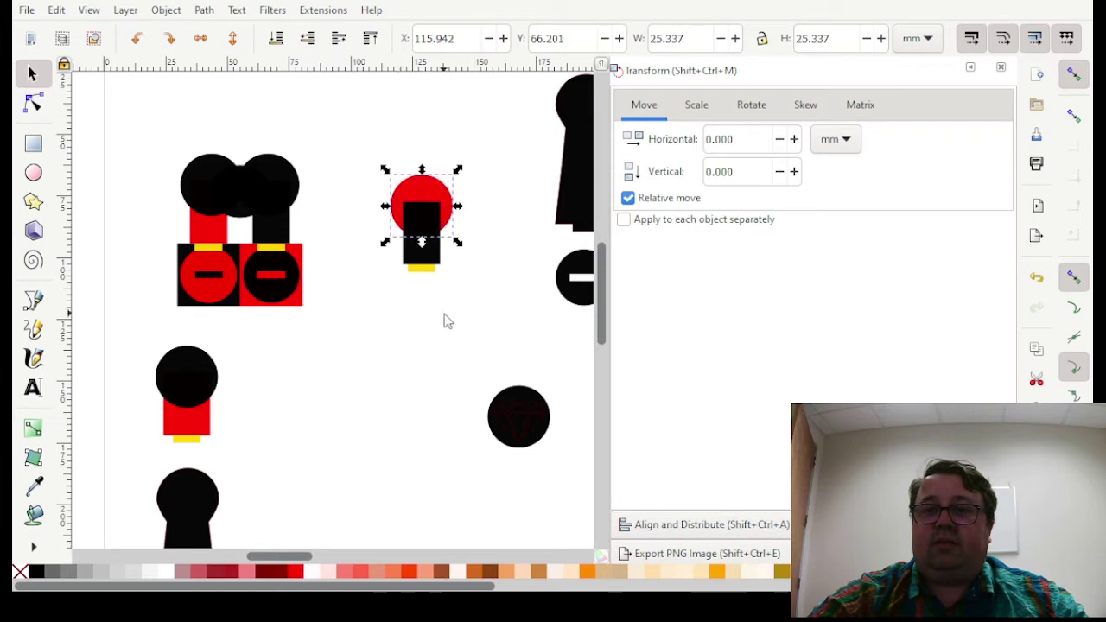
click(445, 316)
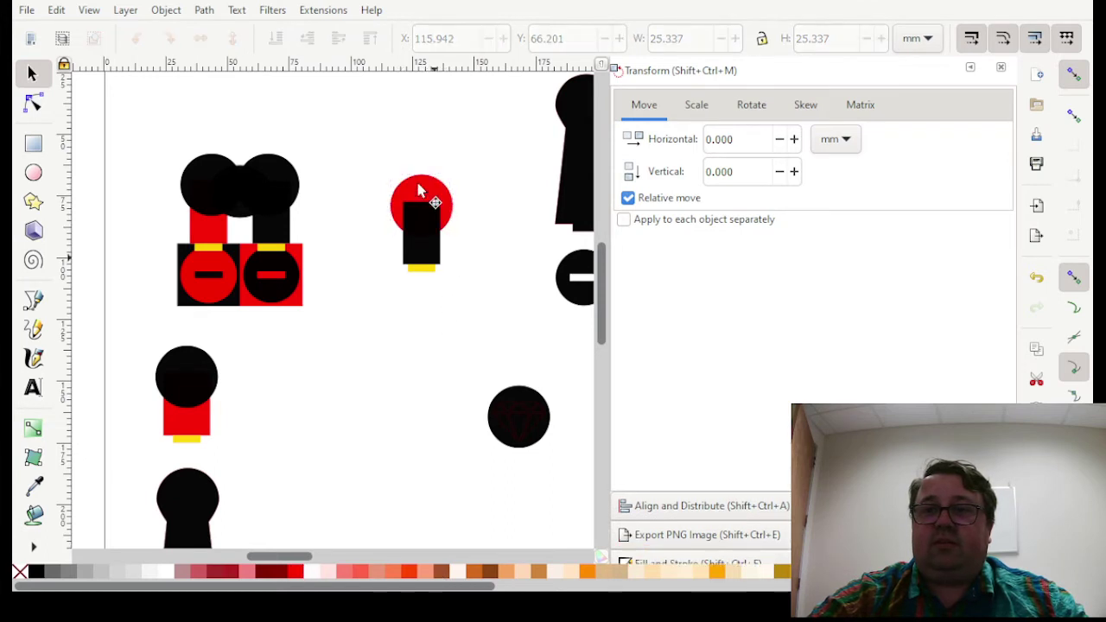
click(426, 273)
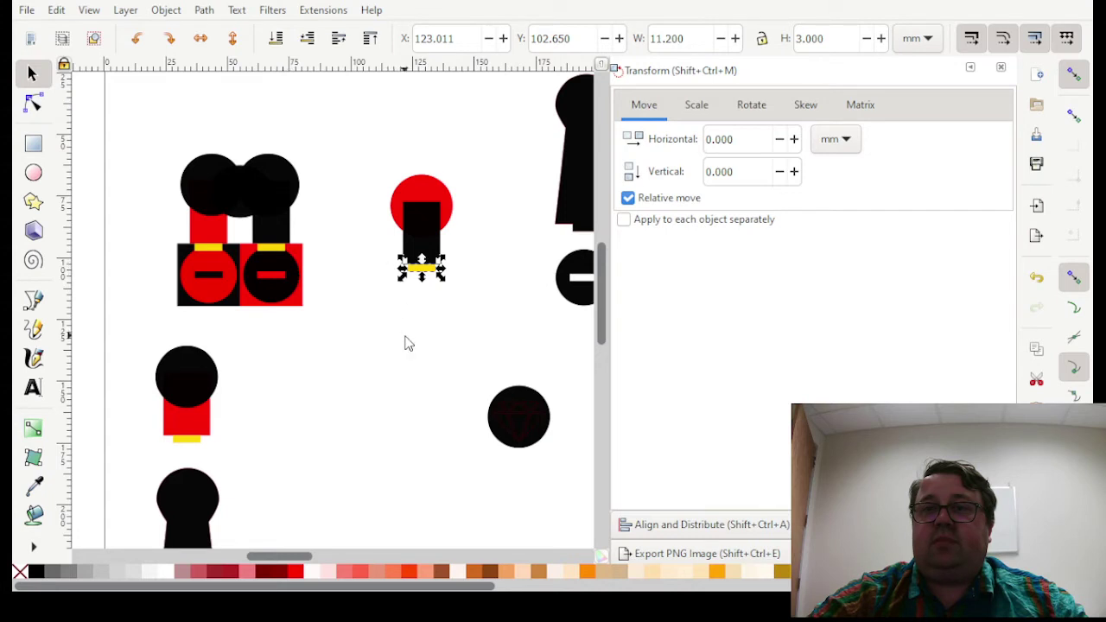
drag(359, 135, 488, 320)
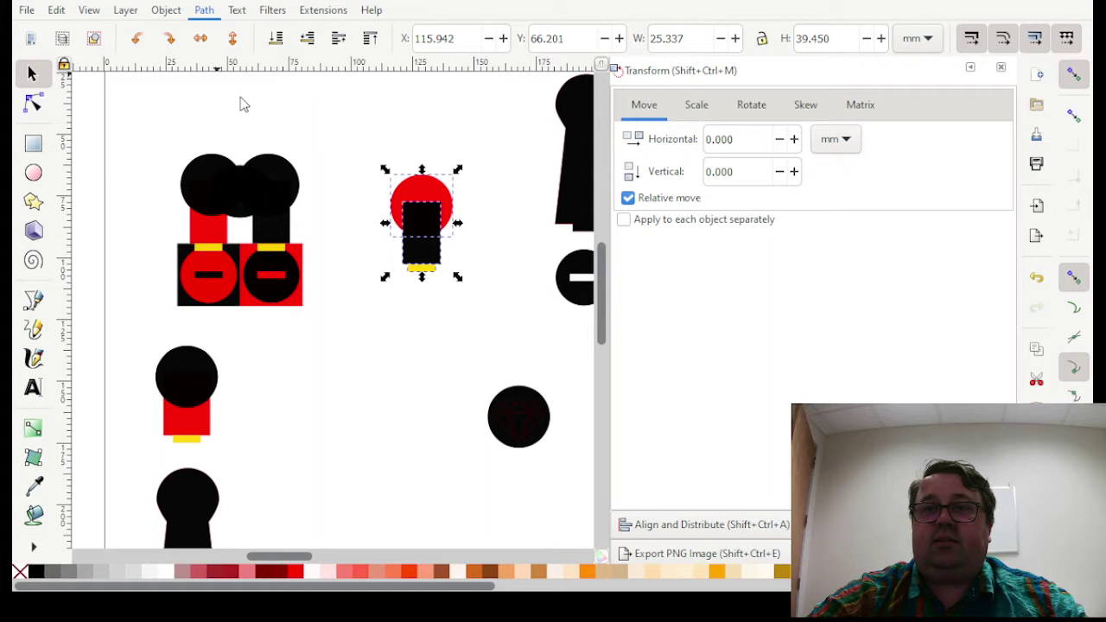
key(ctrl+plus)
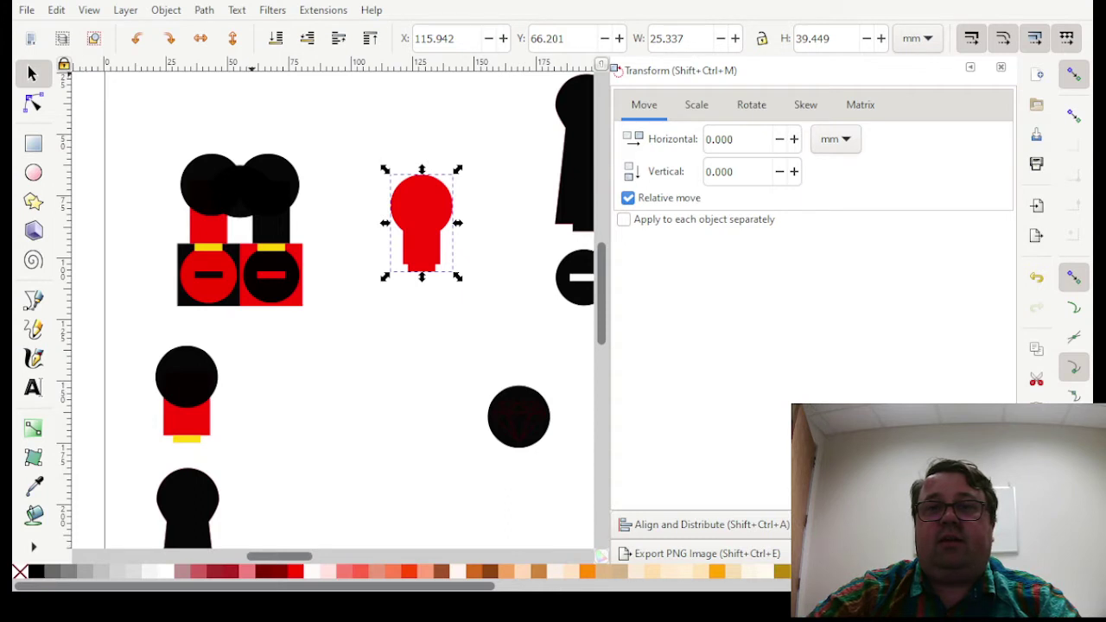
shift+click(35, 573)
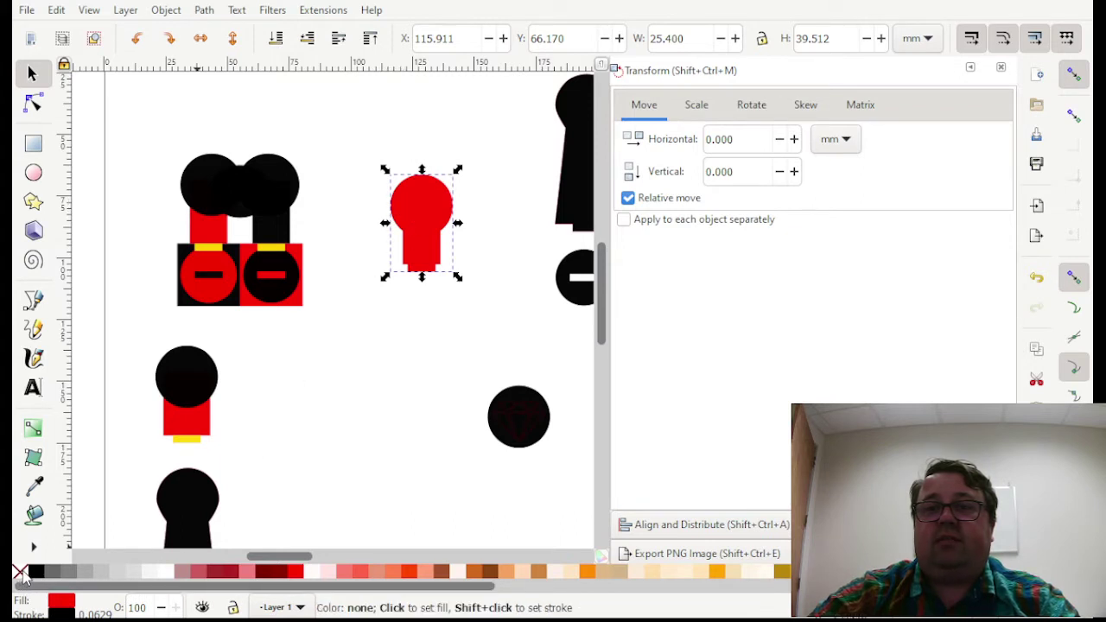
click(20, 574)
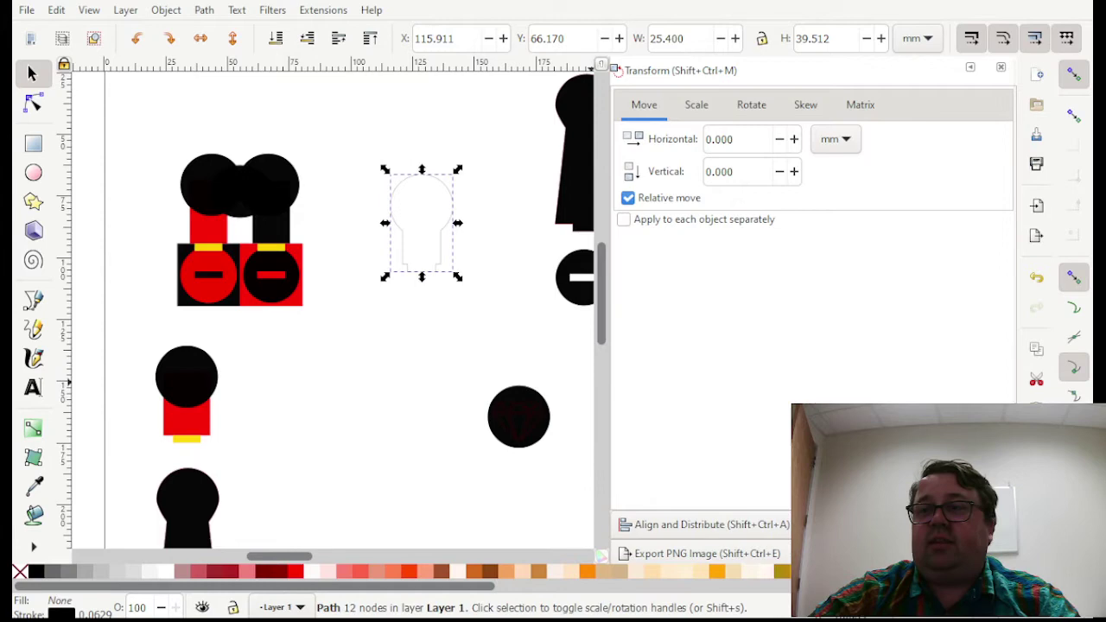
scroll(333, 309, up, 4)
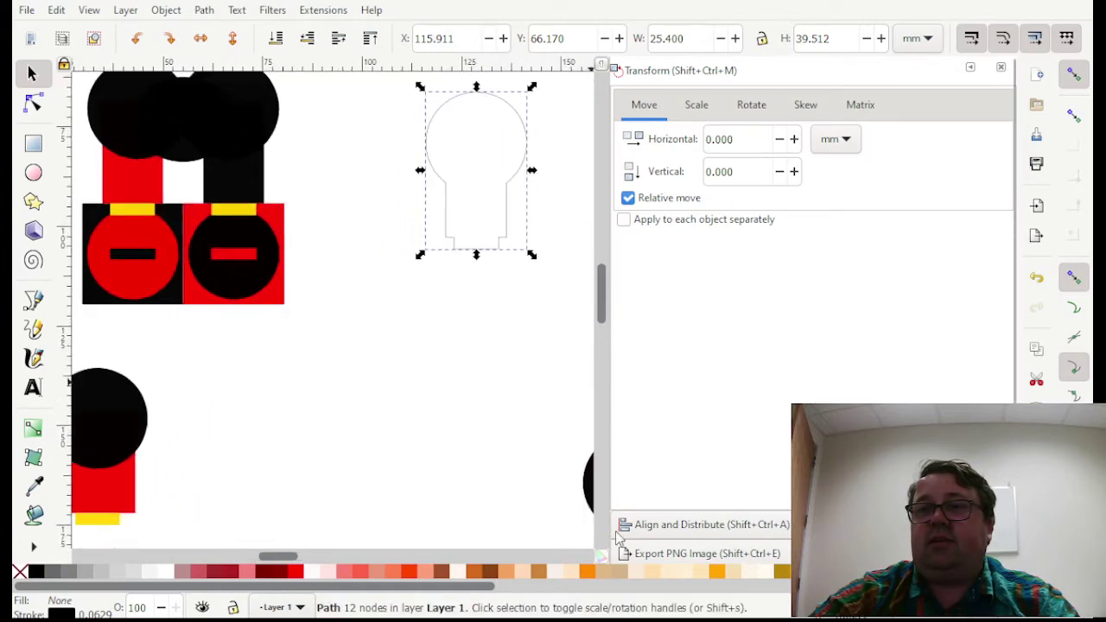
drag(279, 556, 284, 556)
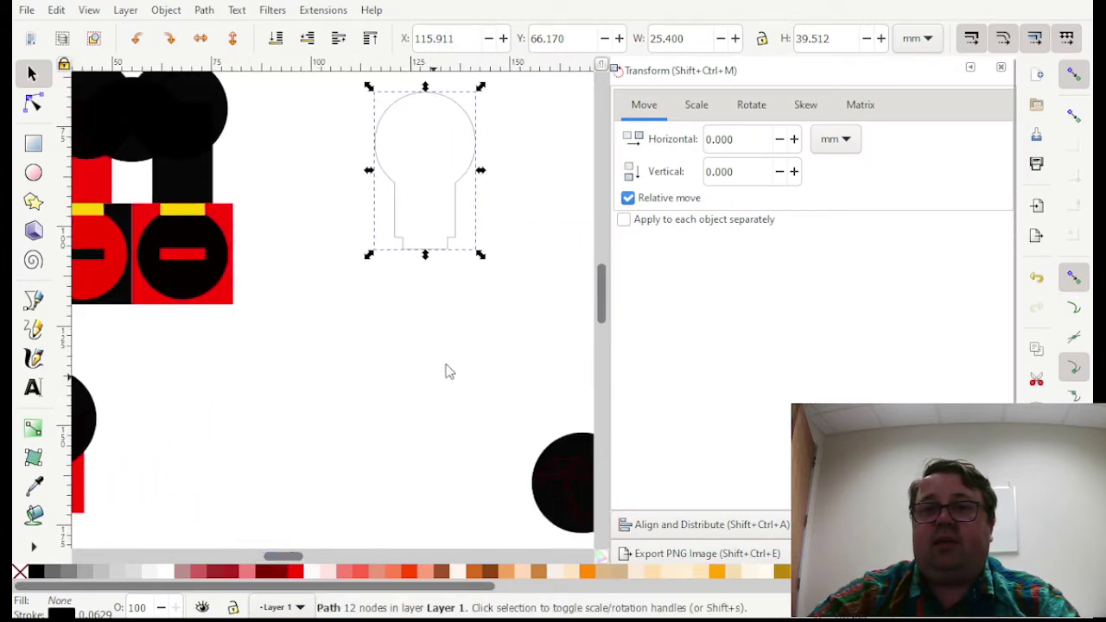
scroll(447, 370, up, 1)
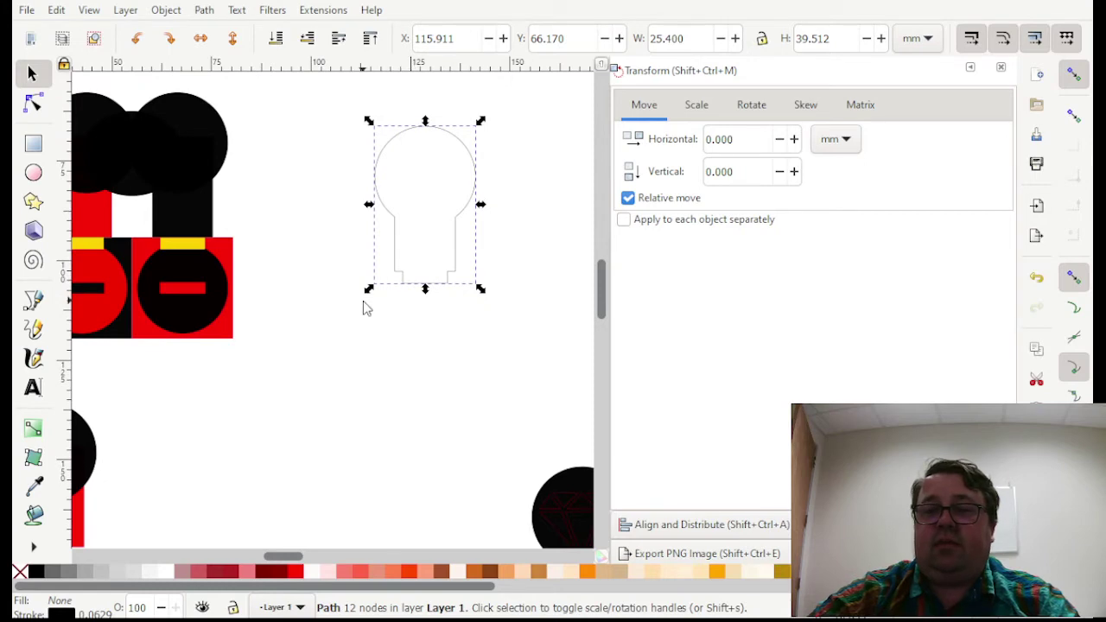
key(ctrl+shift+g)
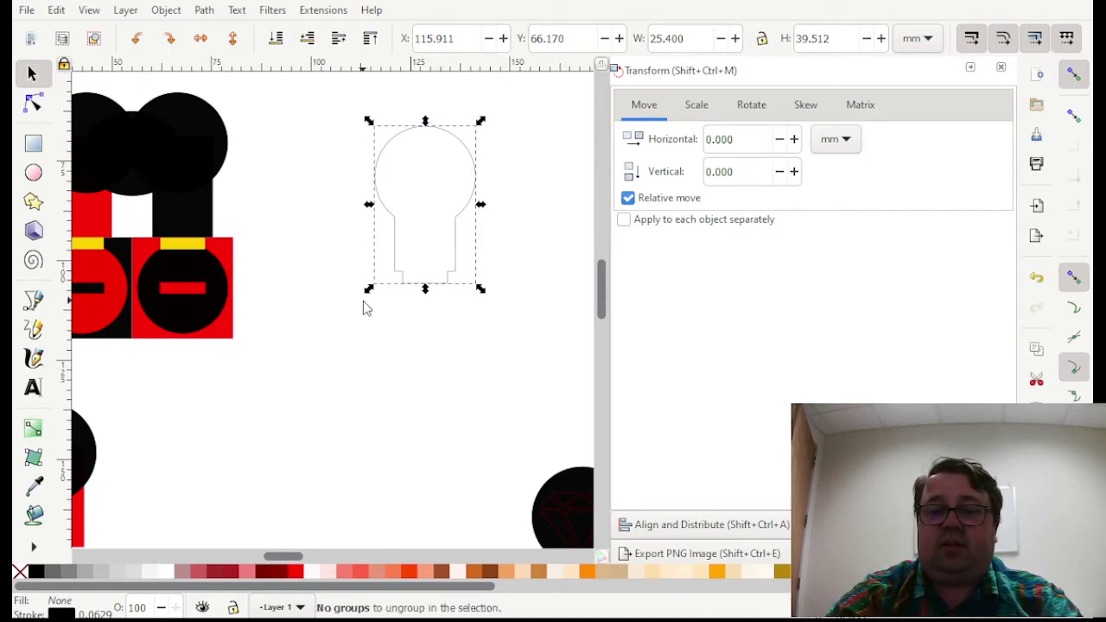
key(ctrl+z)
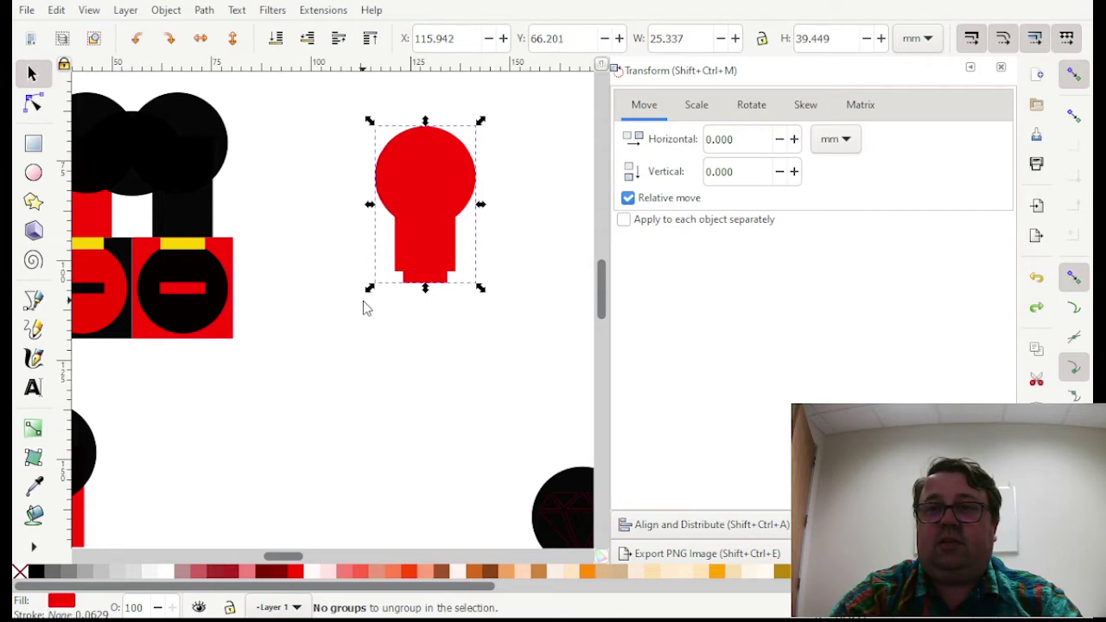
key(ctrl+z)
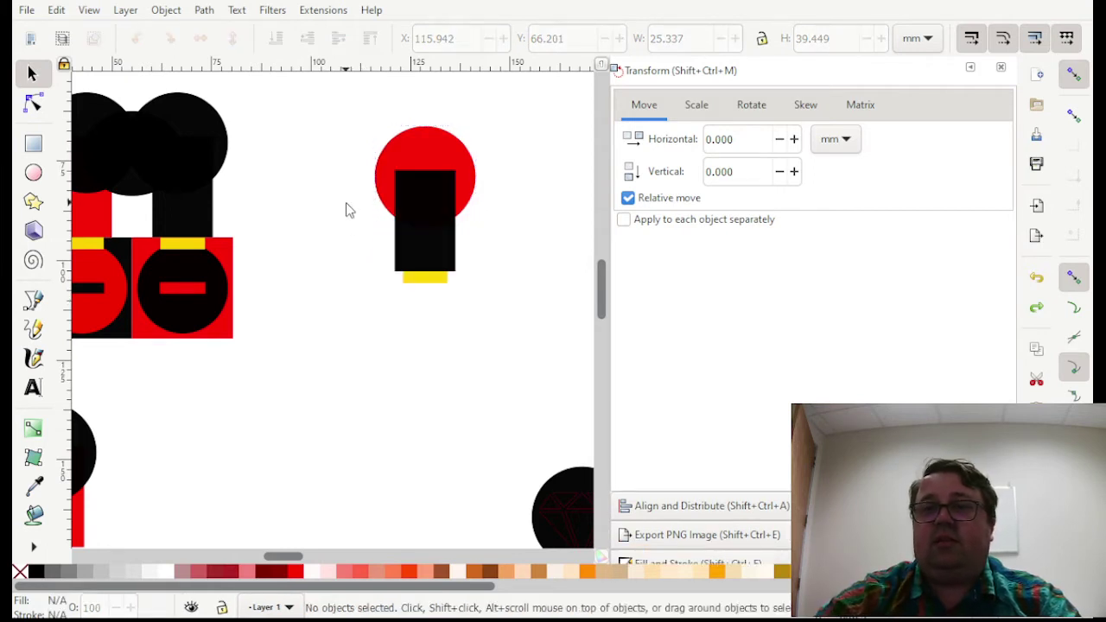
Step: Union the circle, rectangle and strip, then undo it to keep them separate
drag(341, 98, 514, 351)
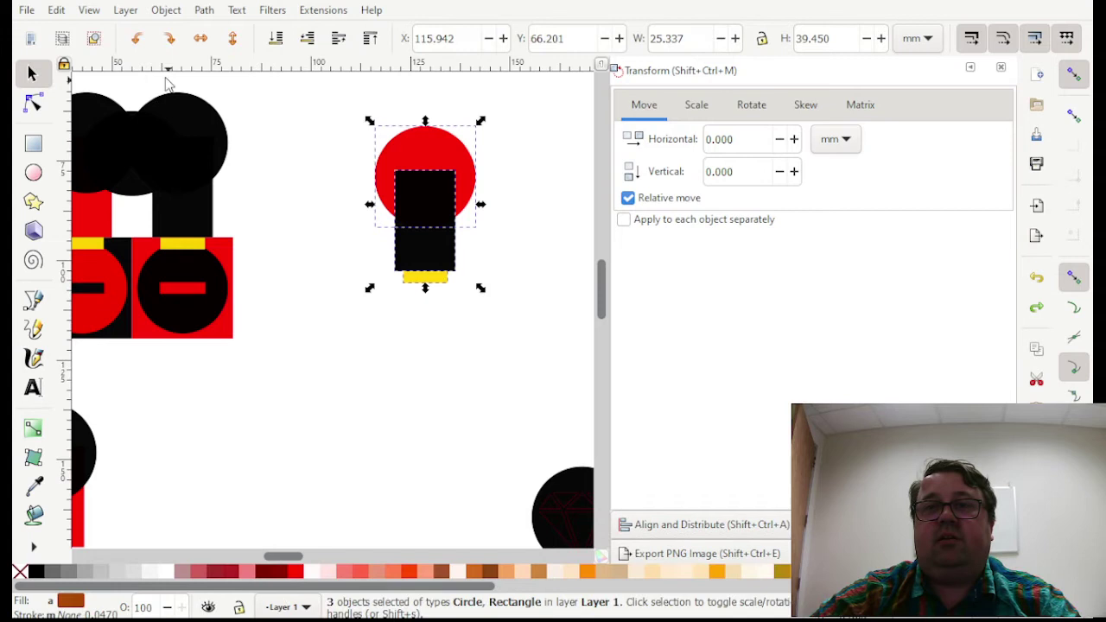
click(202, 10)
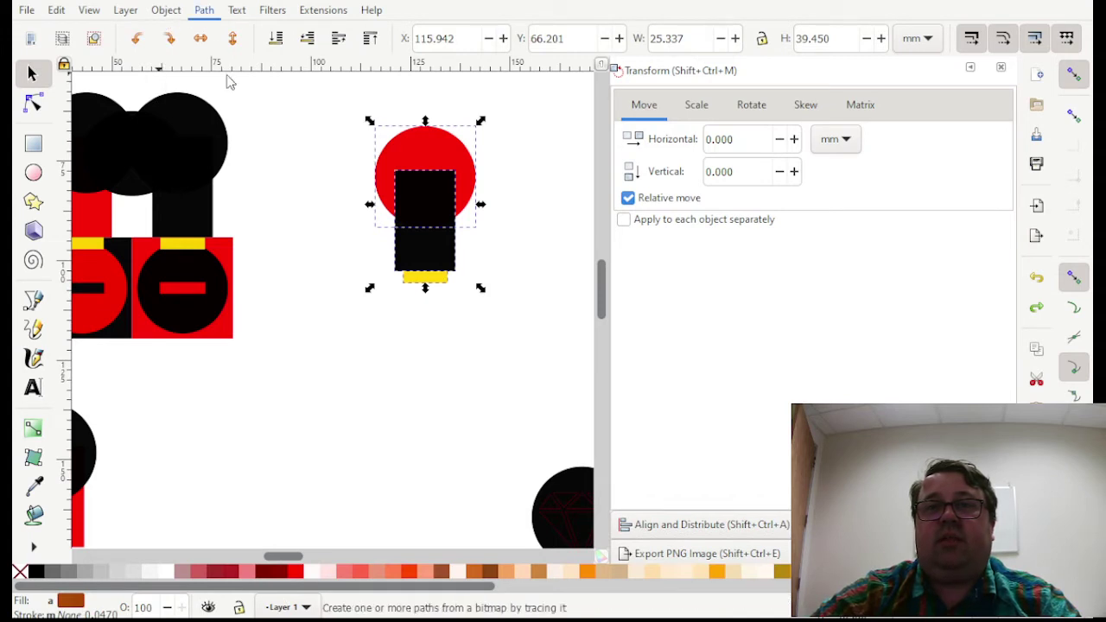
click(400, 188)
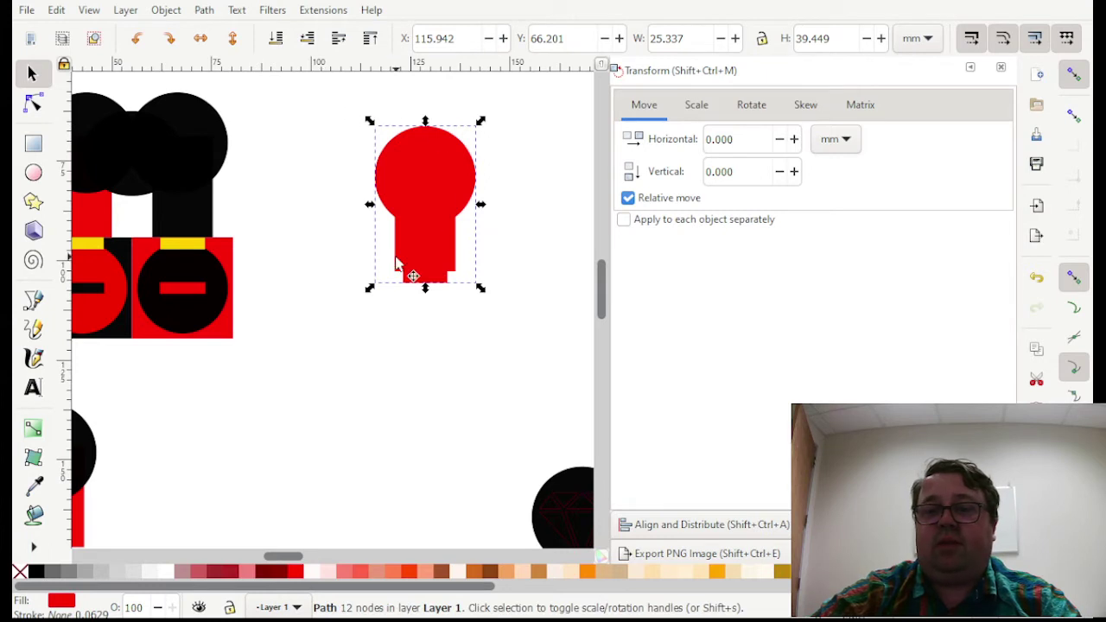
key(ctrl+z)
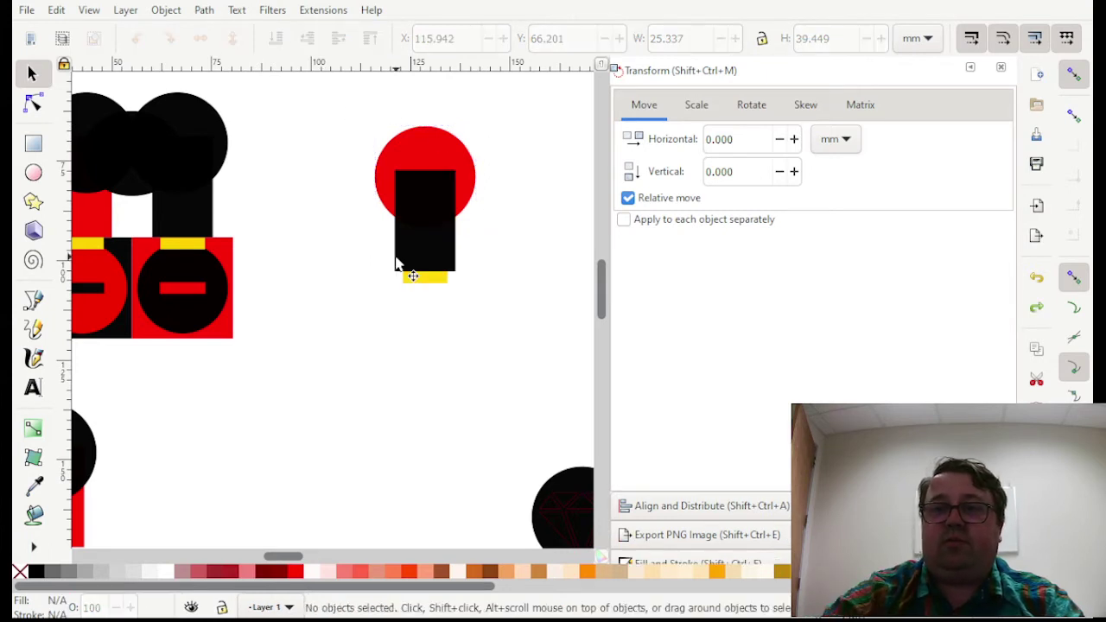
Step: Duplicate the red circle and place the copy below the figure
click(435, 157)
key(ctrl)
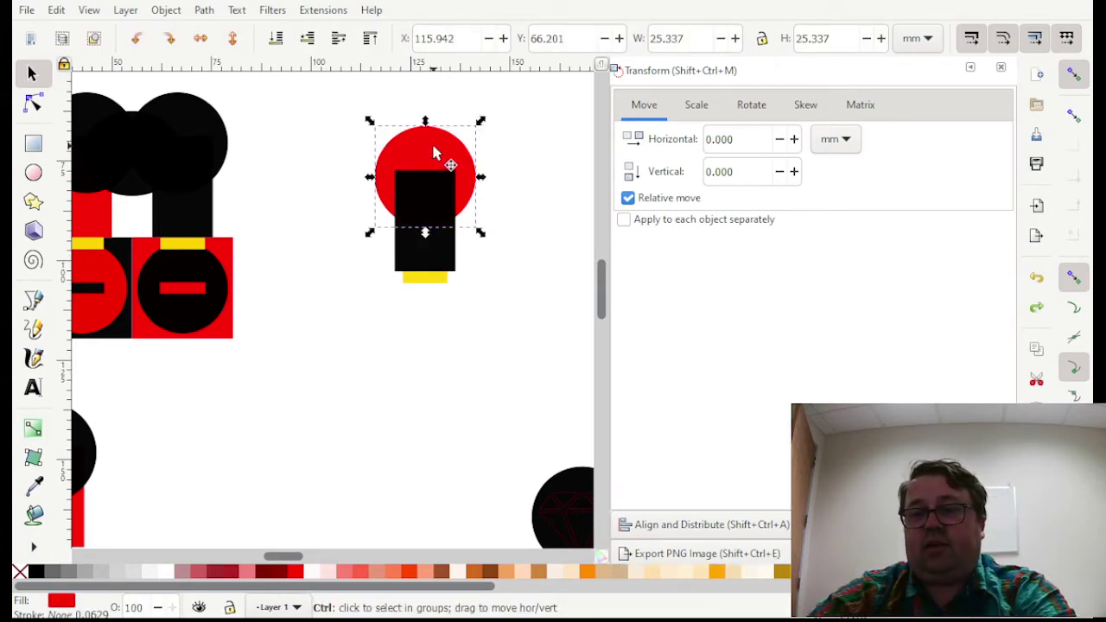
key(ctrl+d)
drag(436, 155, 437, 371)
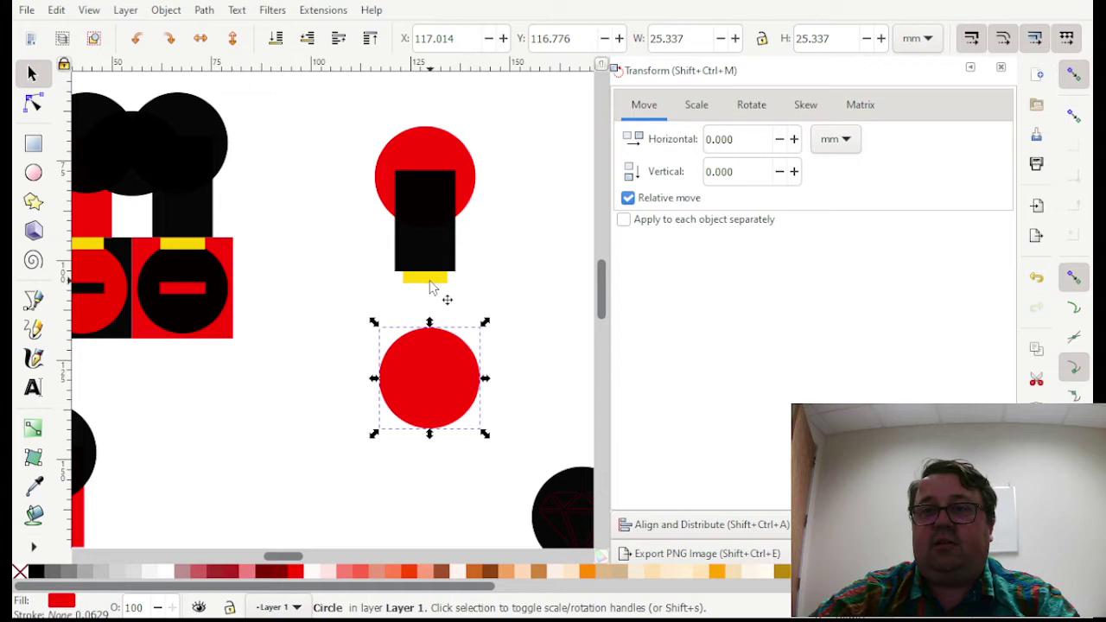
Step: Centre the yellow strip on the lower red circle horizontally and vertically
click(425, 278)
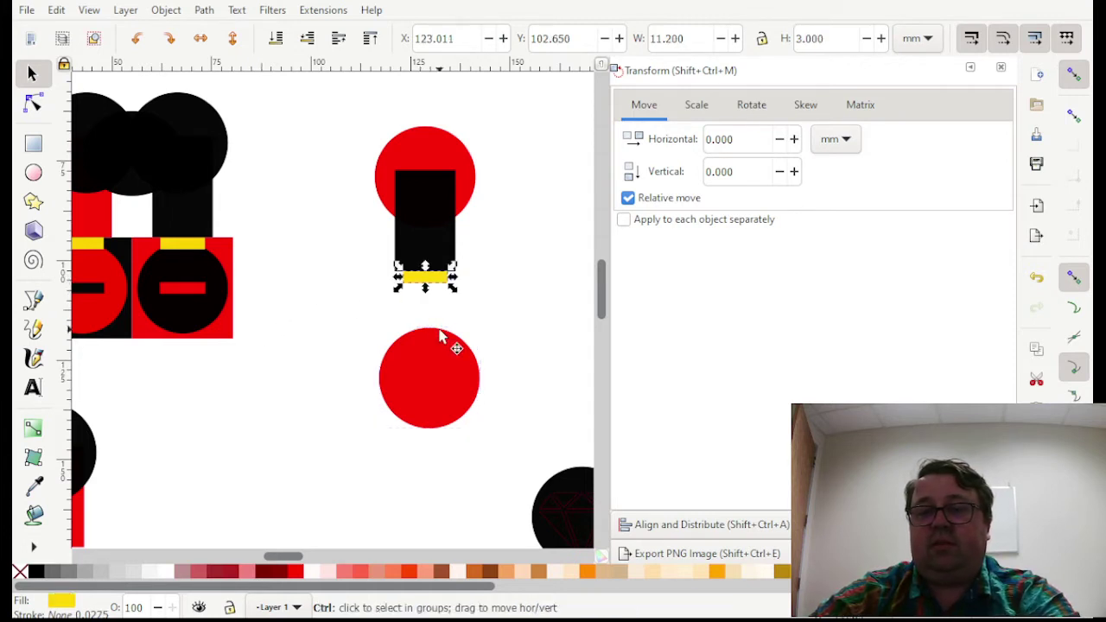
shift+click(434, 376)
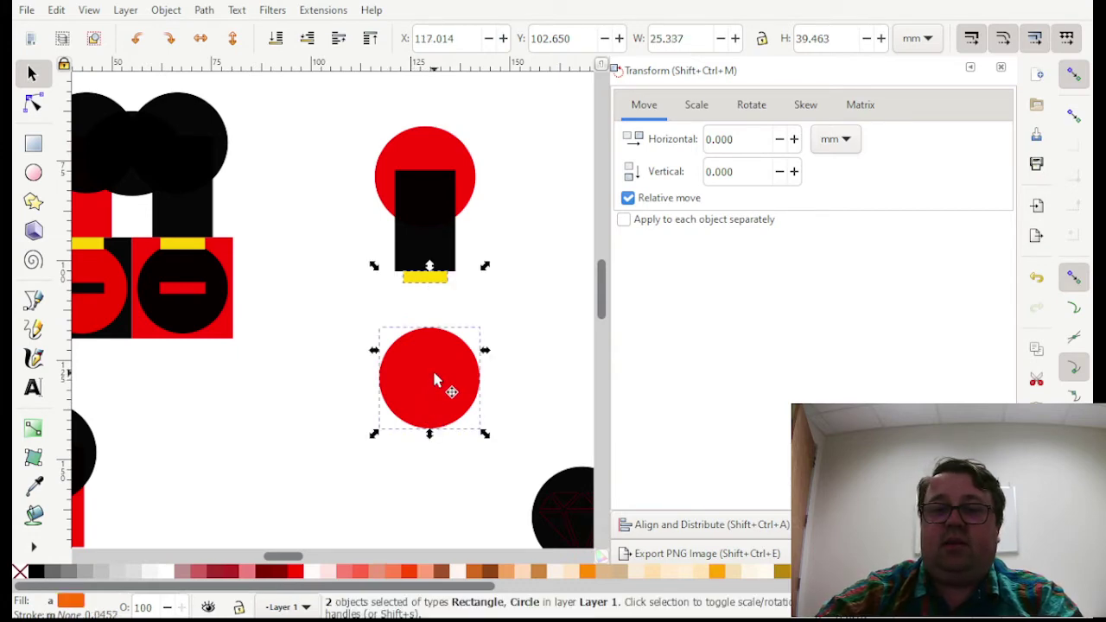
key(ctrl+shift+a)
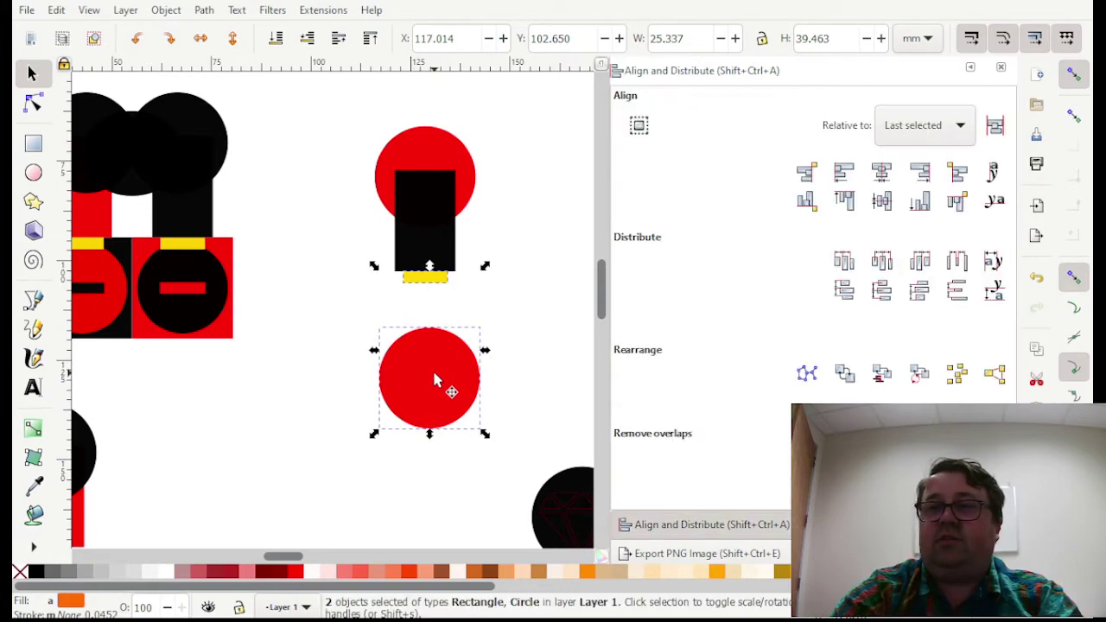
click(882, 174)
click(883, 201)
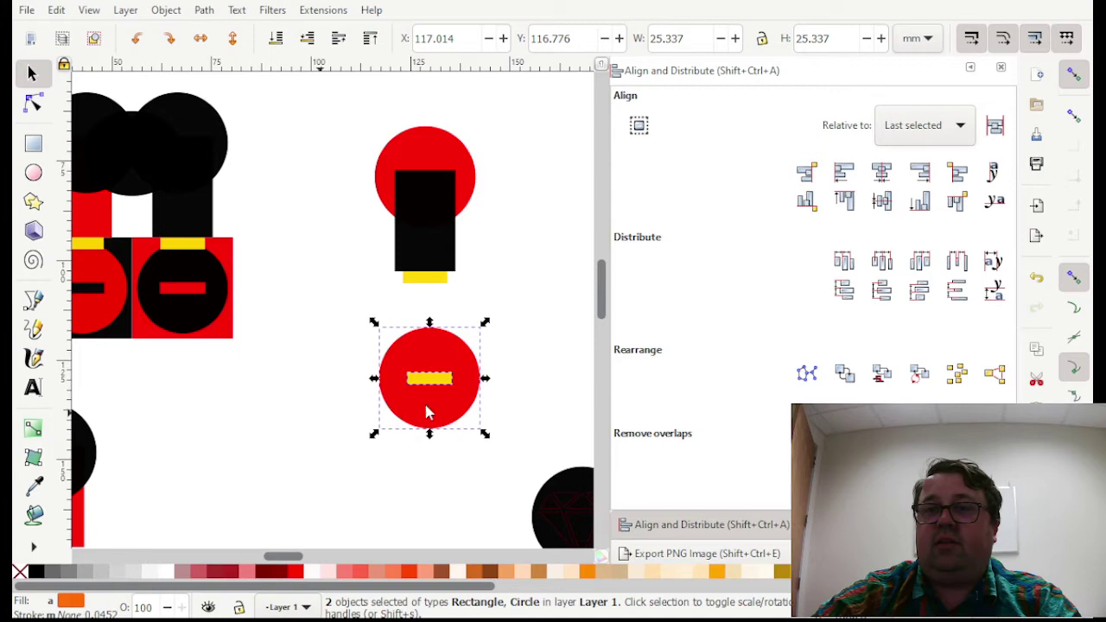
click(493, 439)
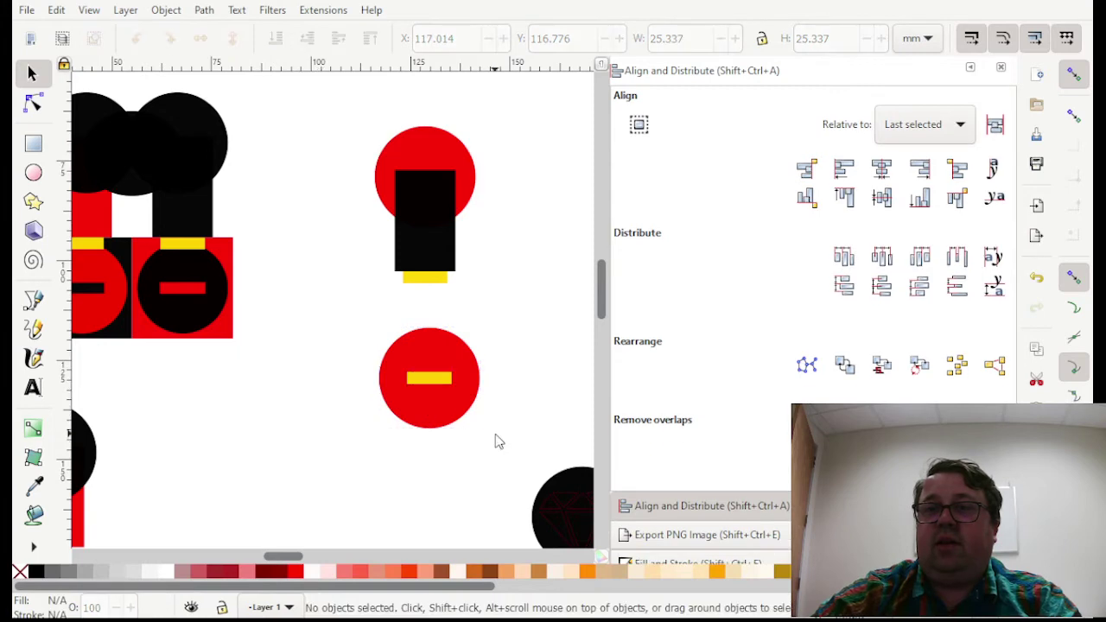
Step: Subtract the yellow bar from the red circle with Path > Difference
click(432, 387)
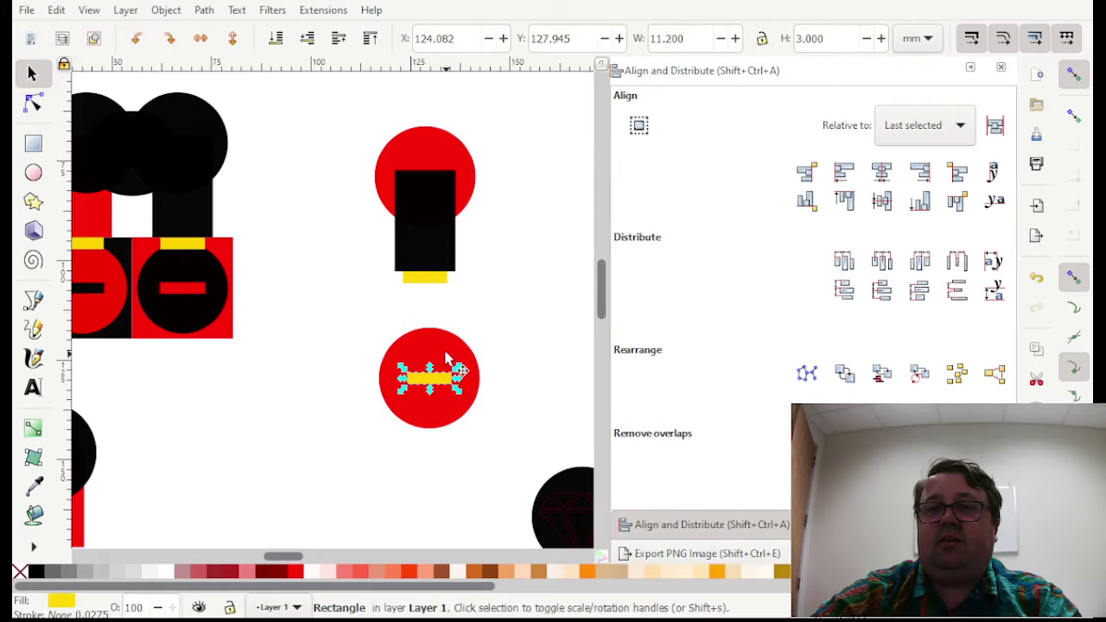
shift+click(443, 345)
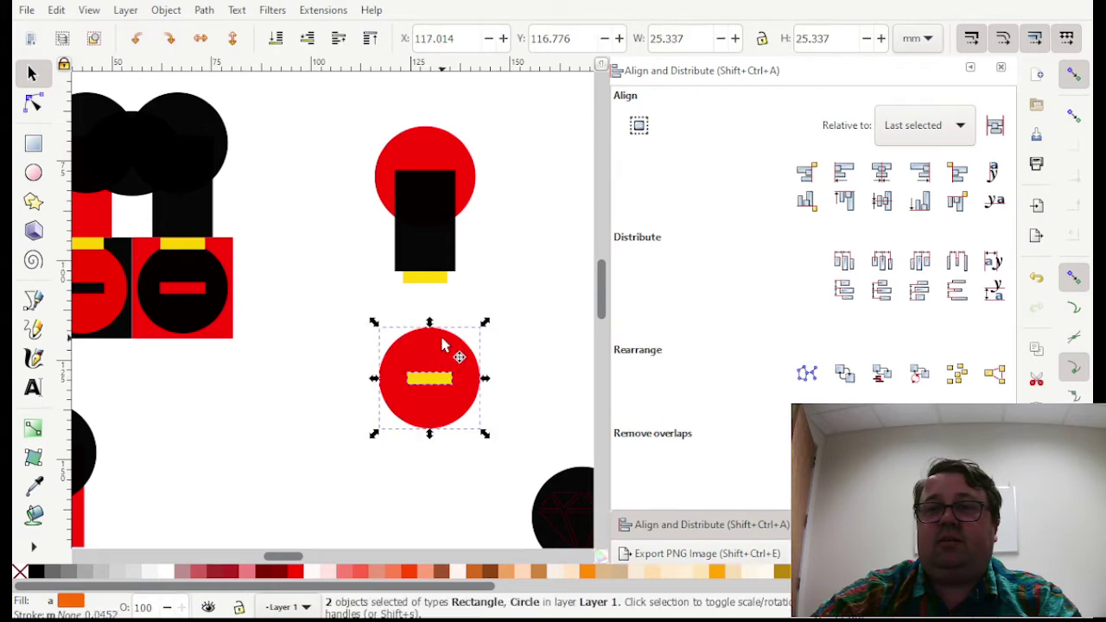
click(206, 12)
click(220, 121)
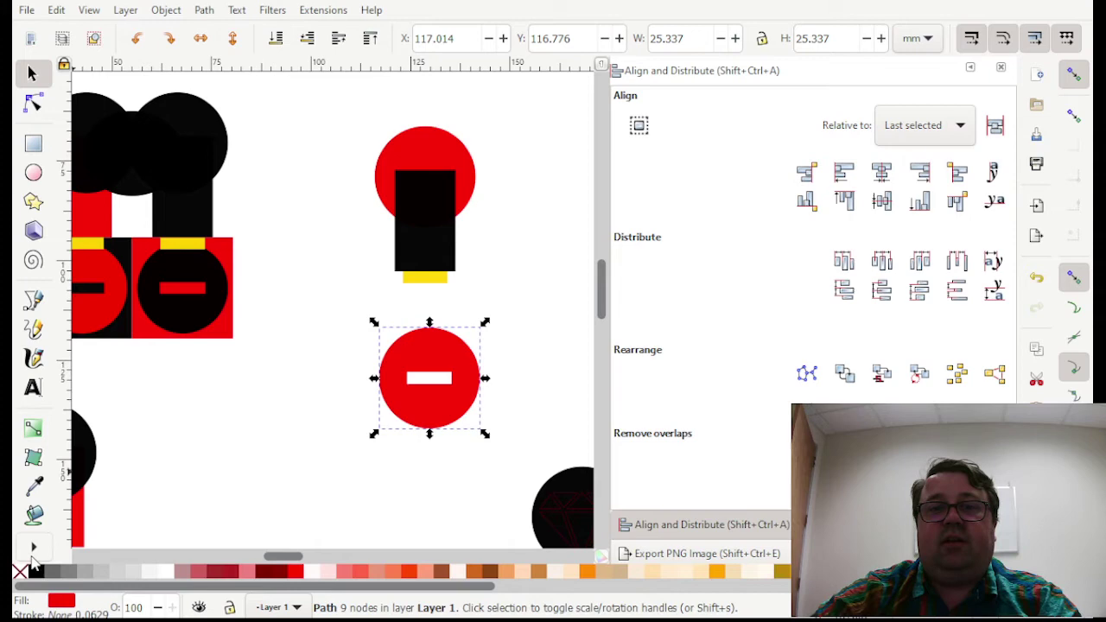
Step: Give the cut-out shape a black outline and no fill
shift+click(36, 573)
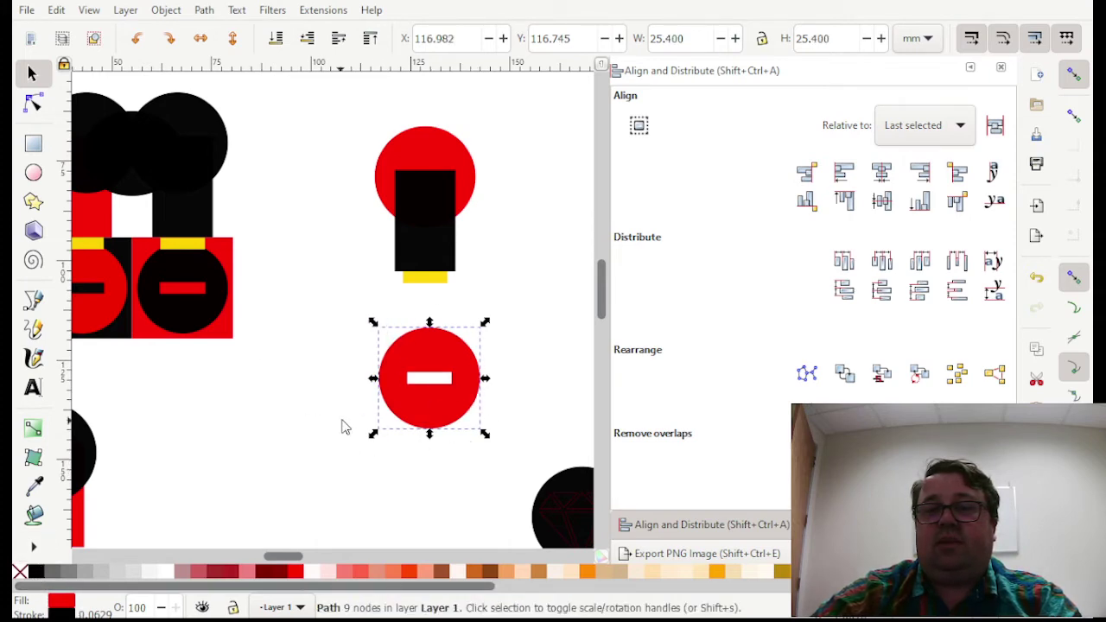
click(19, 572)
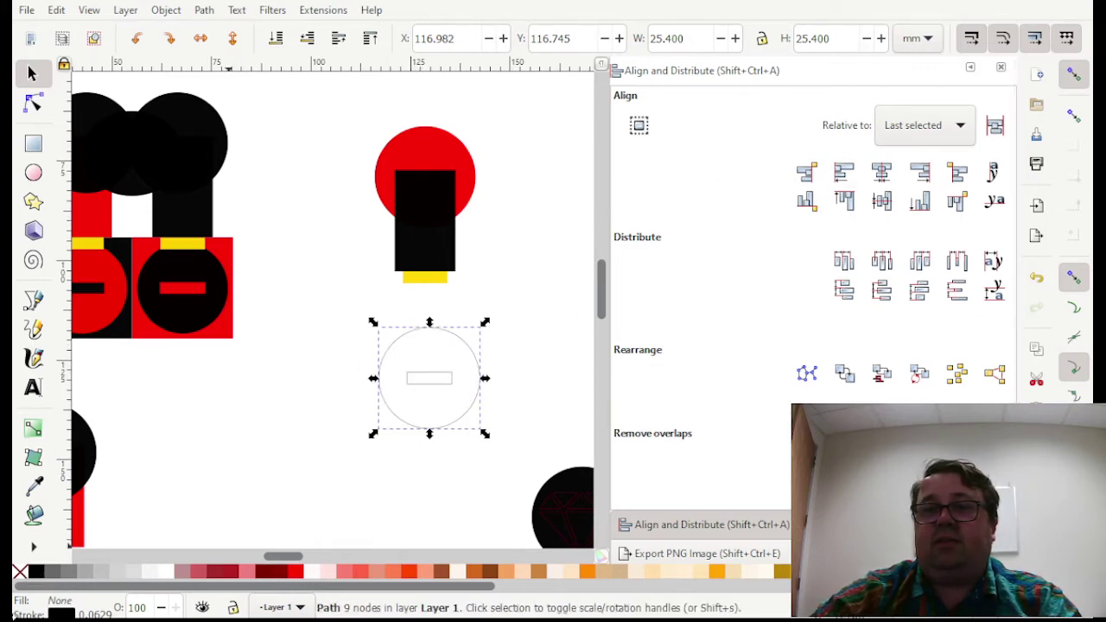
click(60, 616)
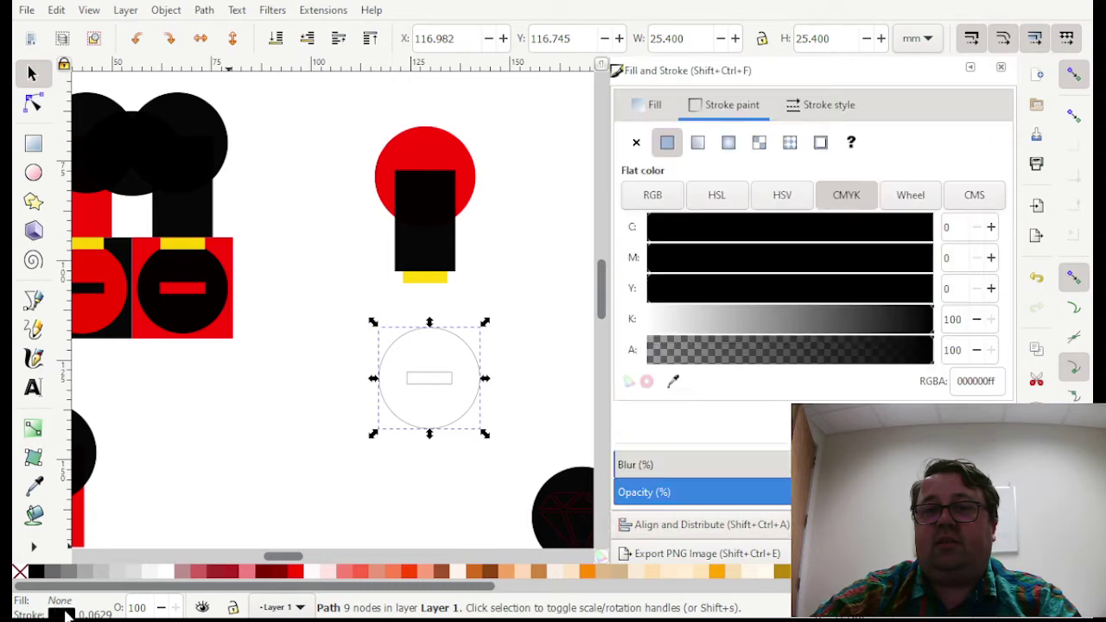
Step: Change the outline width from 0.063 to 1 mm
click(827, 105)
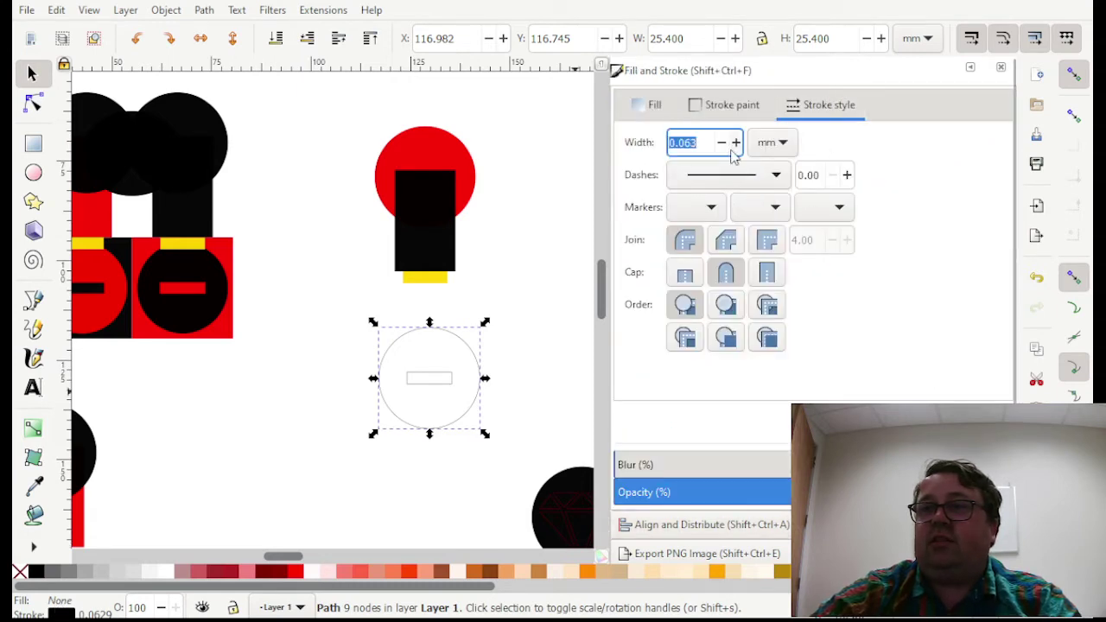
click(701, 142)
drag(702, 142, 656, 141)
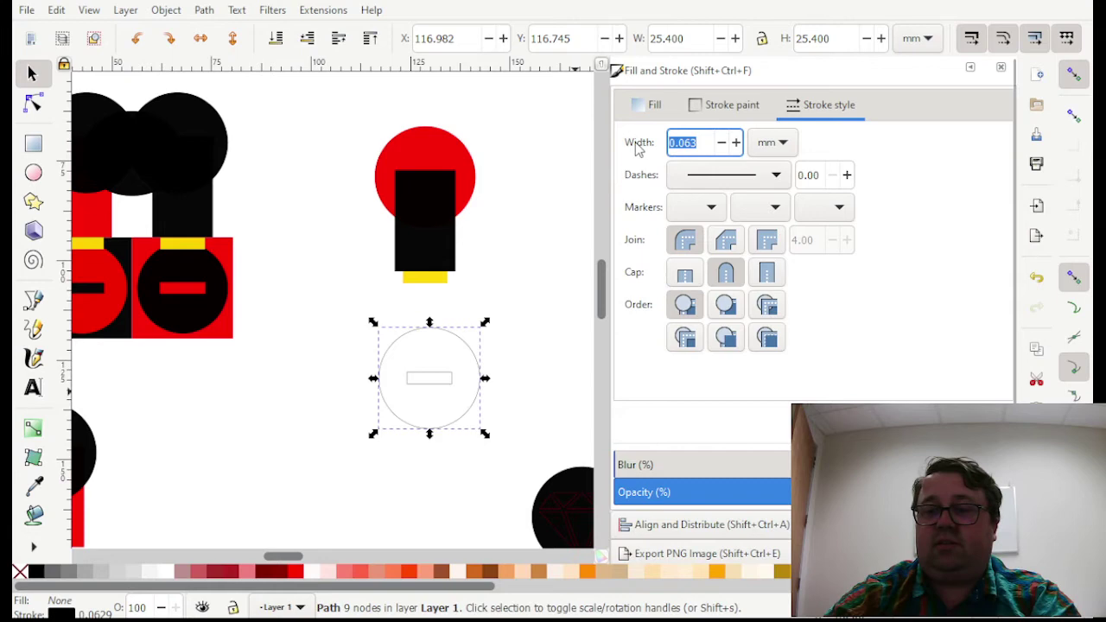
text(1)
key(Return)
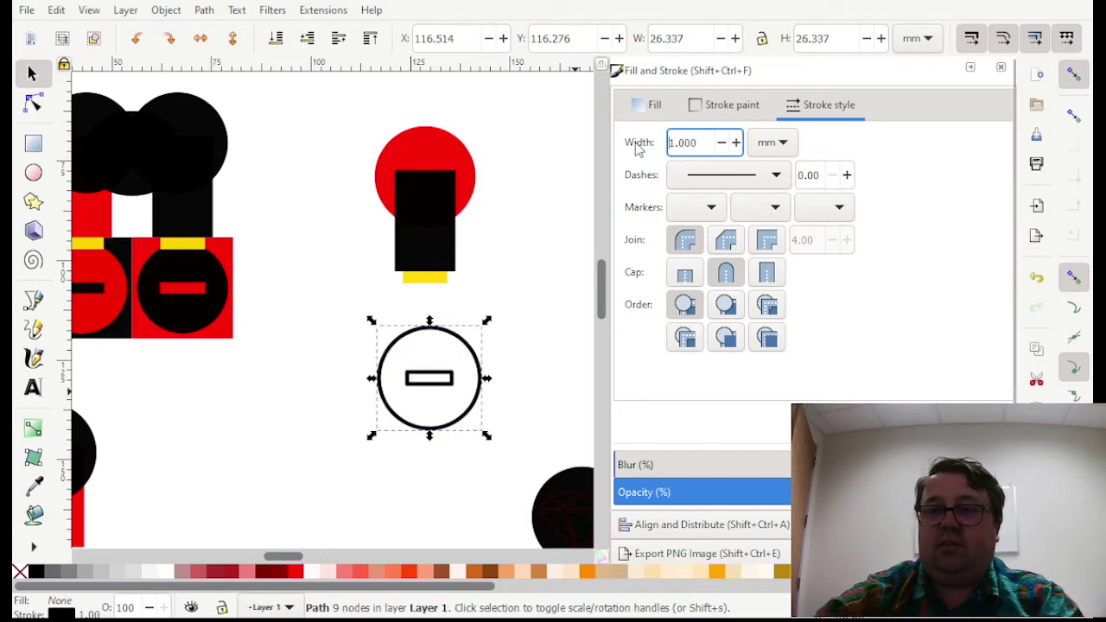
Step: Close the extra docked panels and reselect the outlined circle
key(ctrl+shift+q)
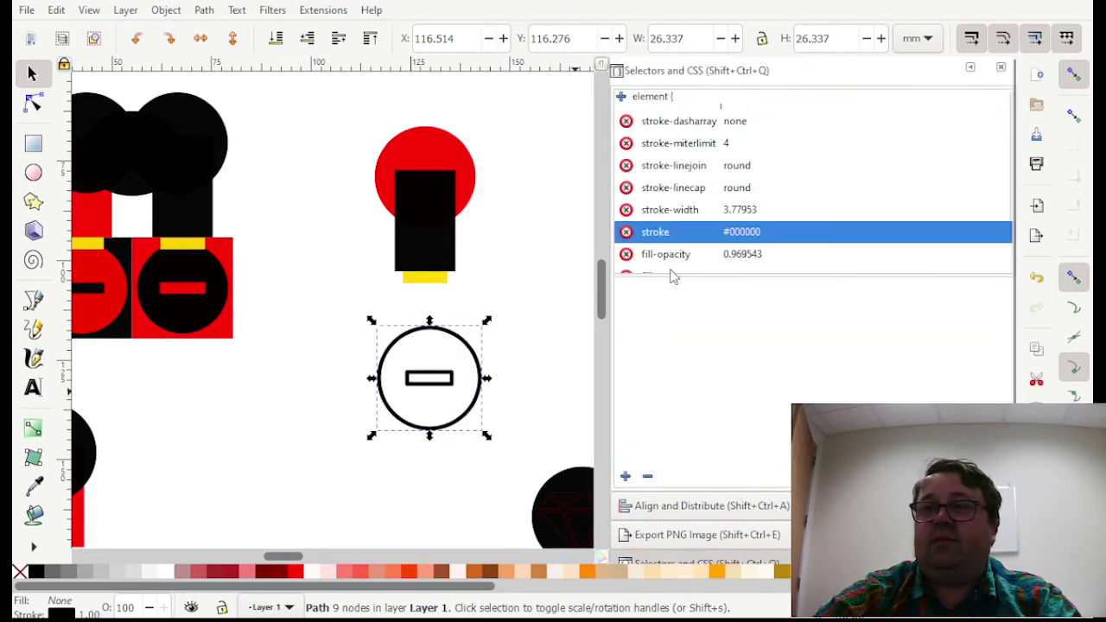
click(1001, 67)
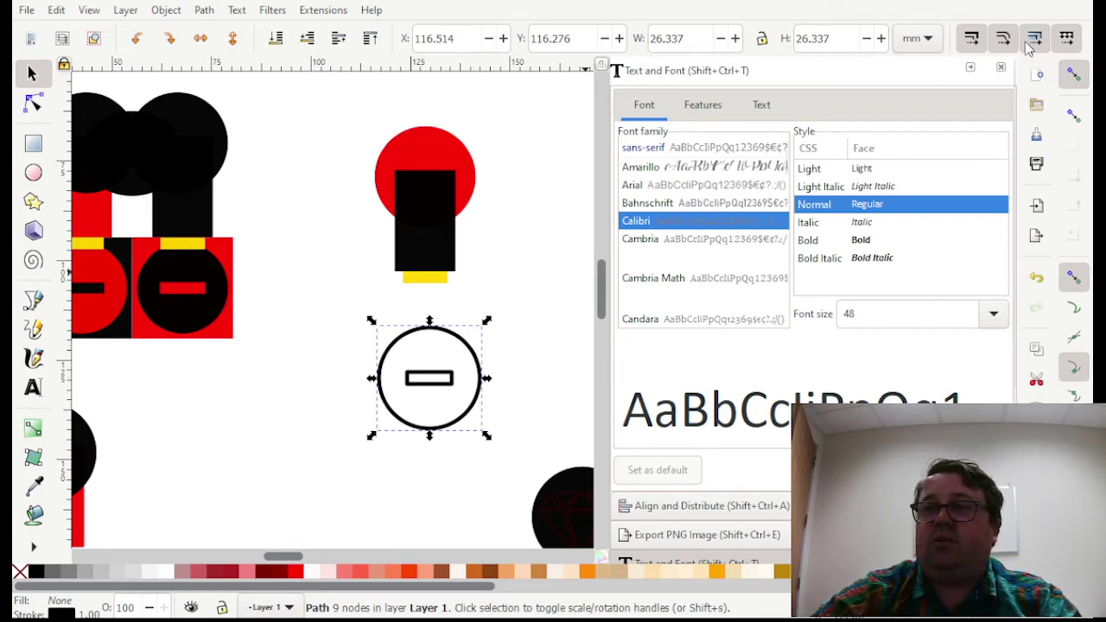
click(1001, 67)
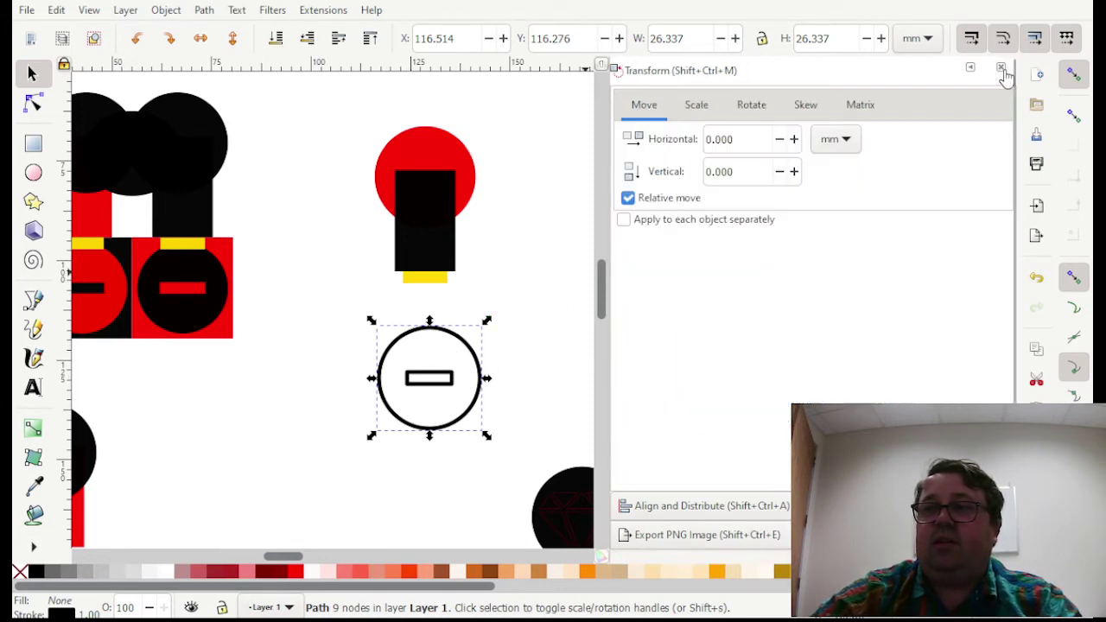
click(384, 411)
click(464, 404)
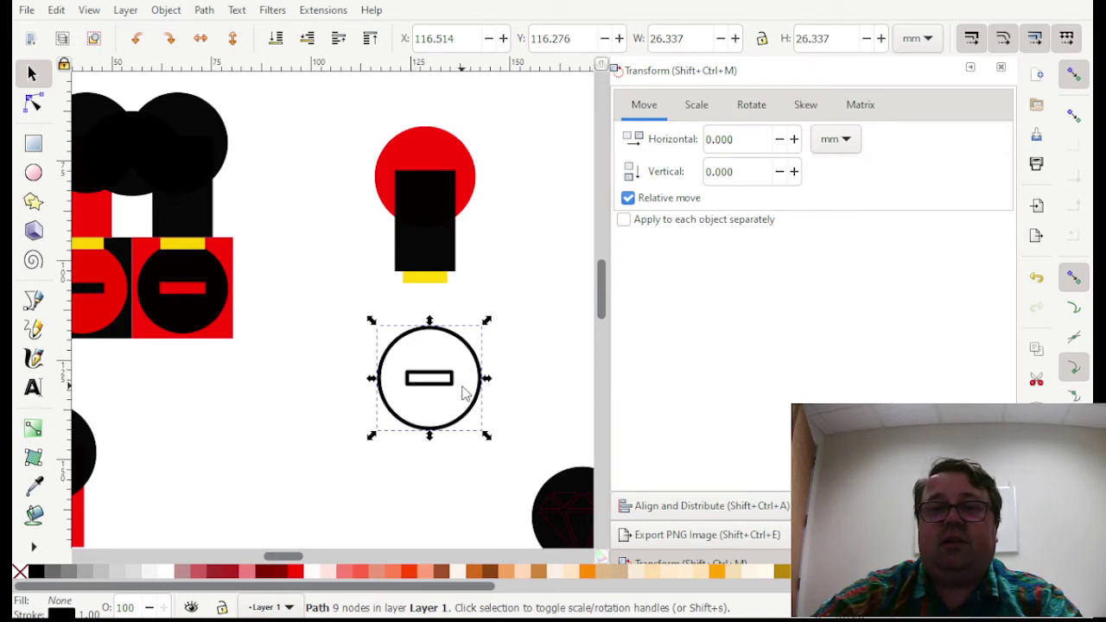
Step: Break the shape apart and turn the inner rectangle into a red bar with no outline
click(204, 10)
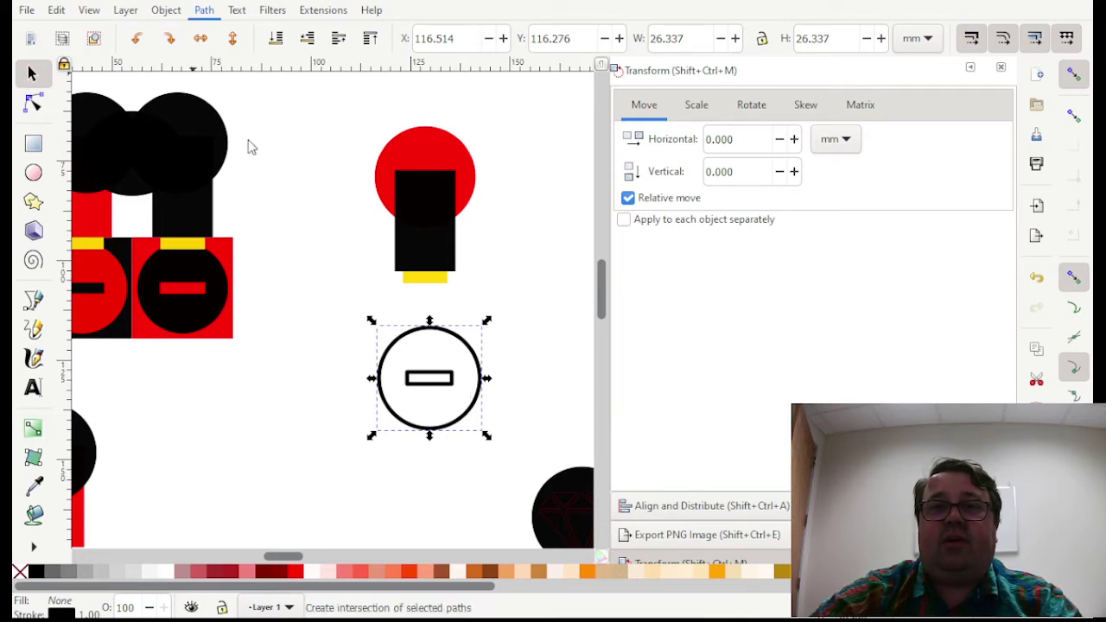
click(245, 234)
click(443, 391)
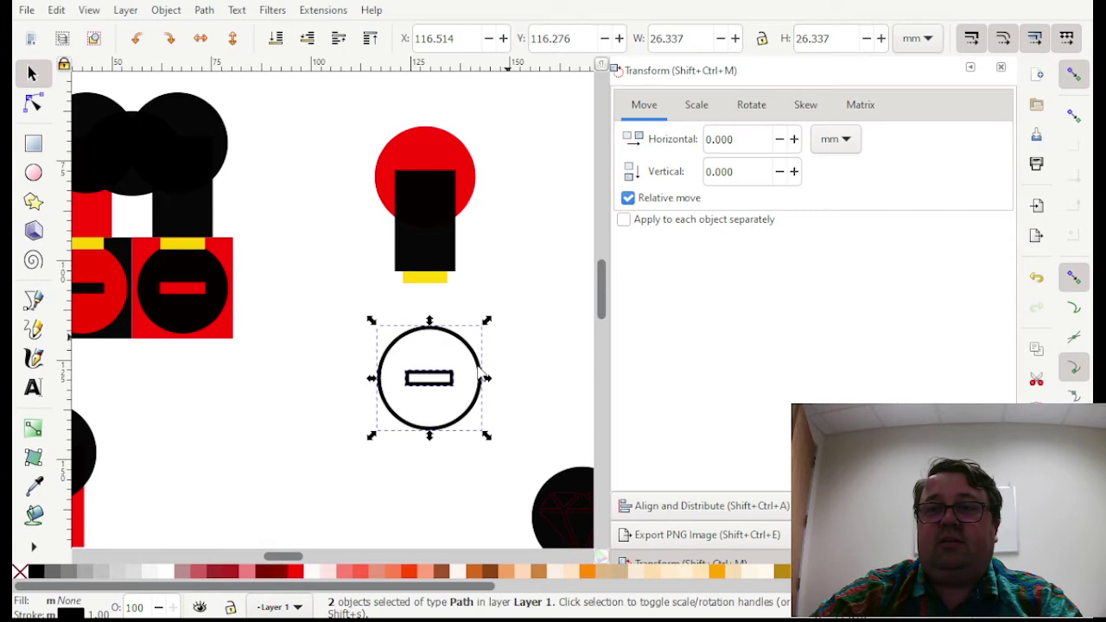
click(439, 399)
click(446, 386)
drag(446, 386, 299, 364)
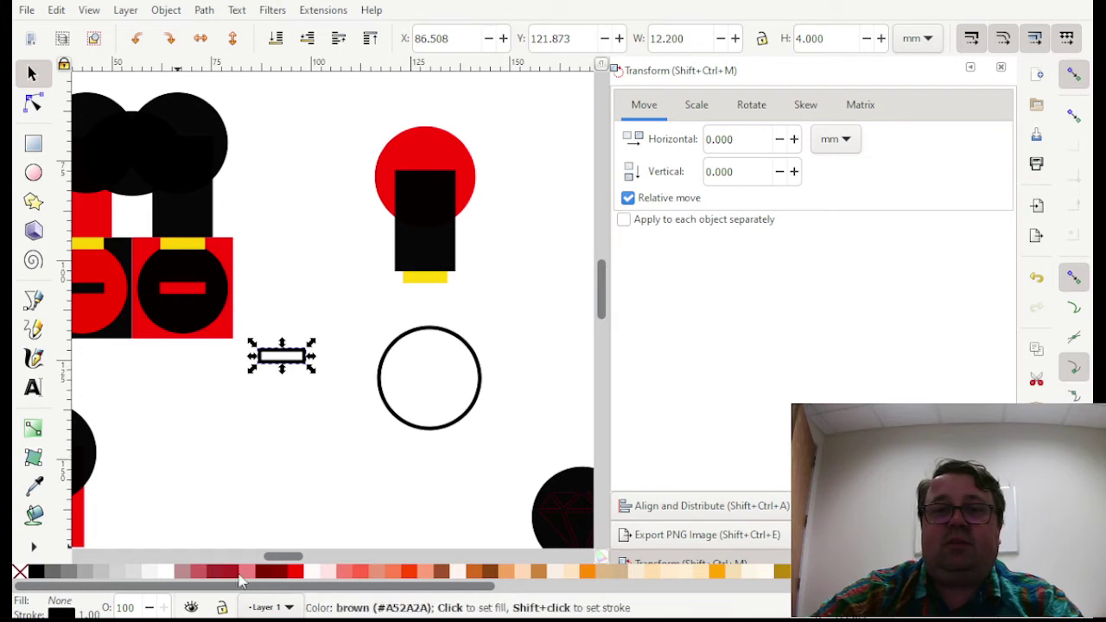
click(295, 571)
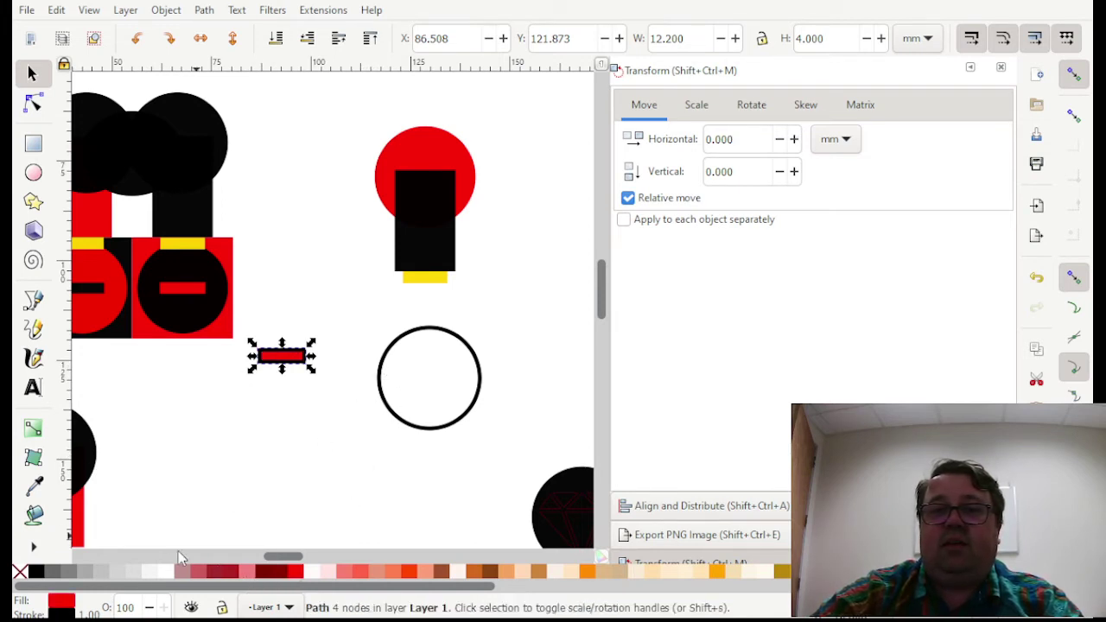
shift+click(20, 572)
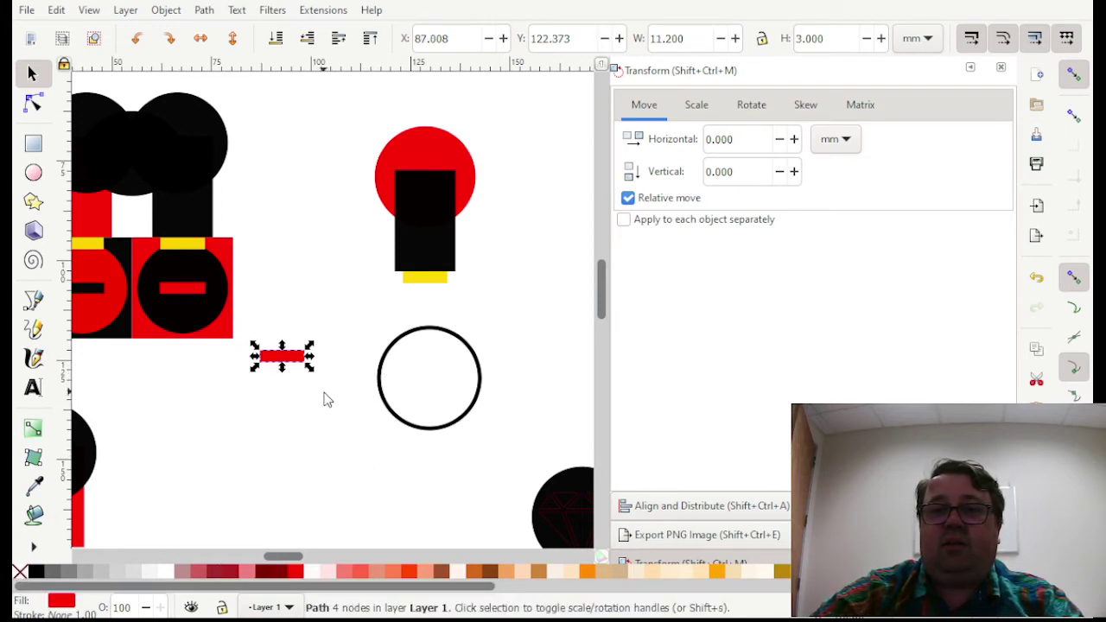
Step: Centre the red bar inside the outlined circle on both axes
drag(324, 399, 249, 311)
shift+click(430, 341)
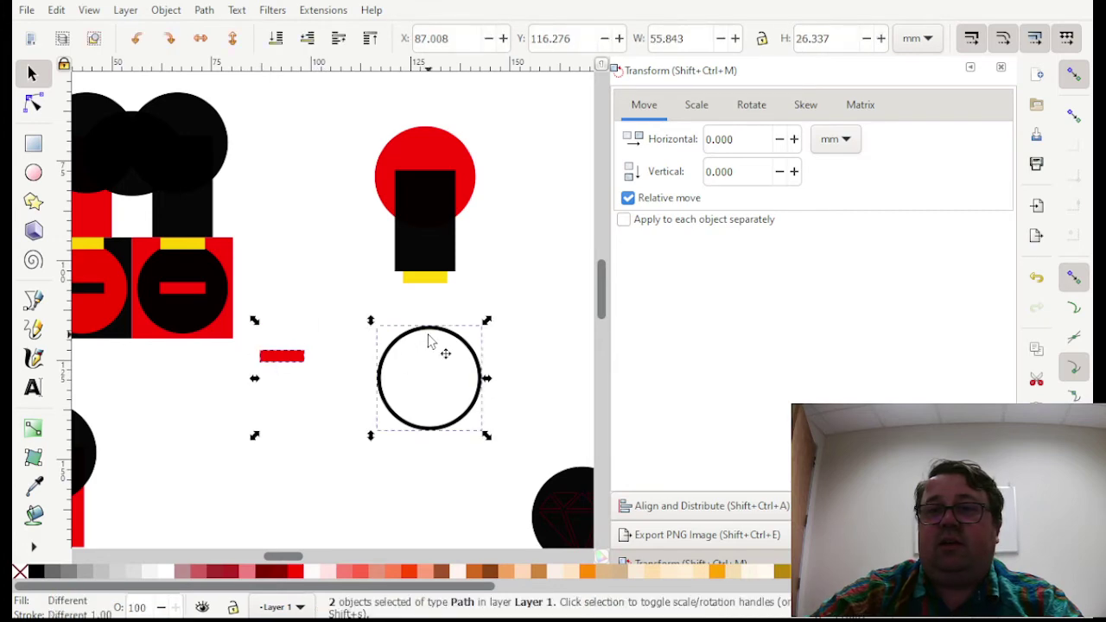
key(ctrl+shift+a)
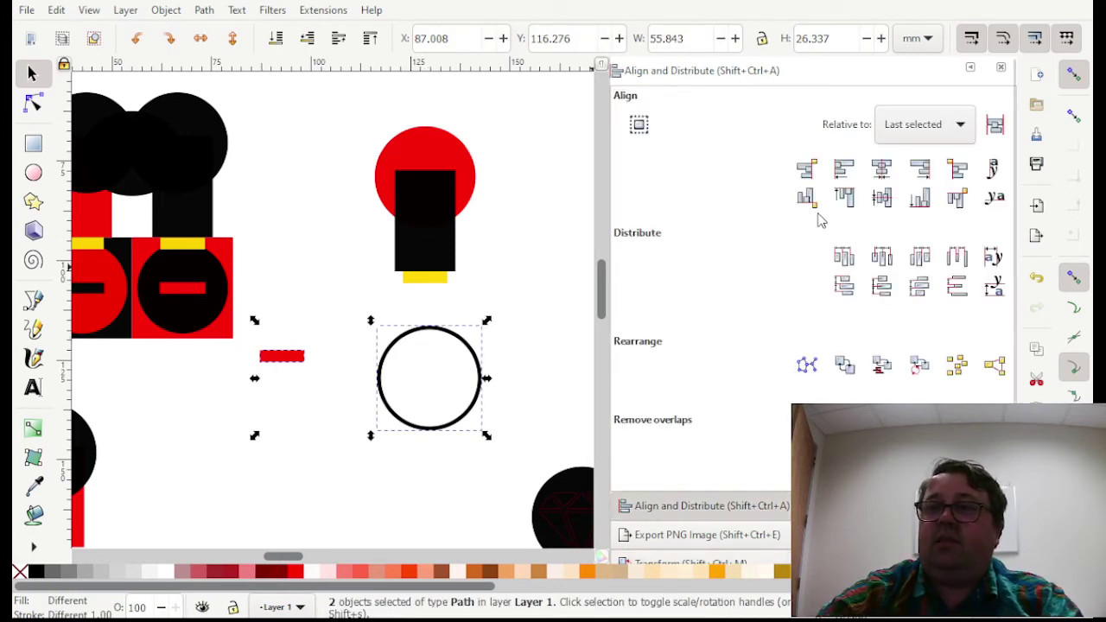
click(882, 168)
click(881, 197)
click(317, 346)
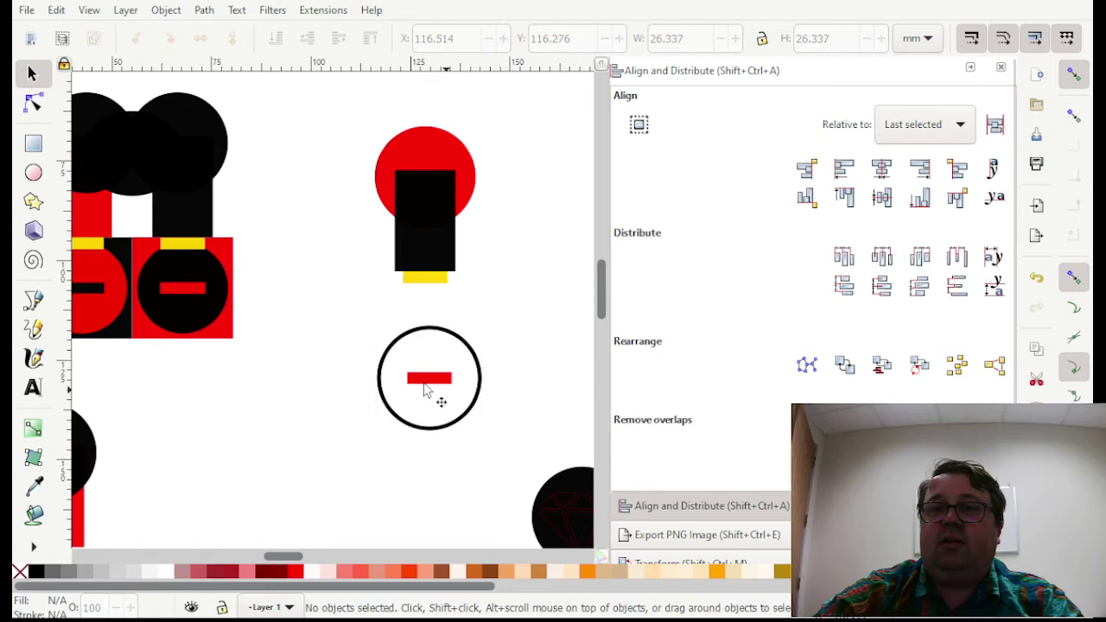
click(432, 378)
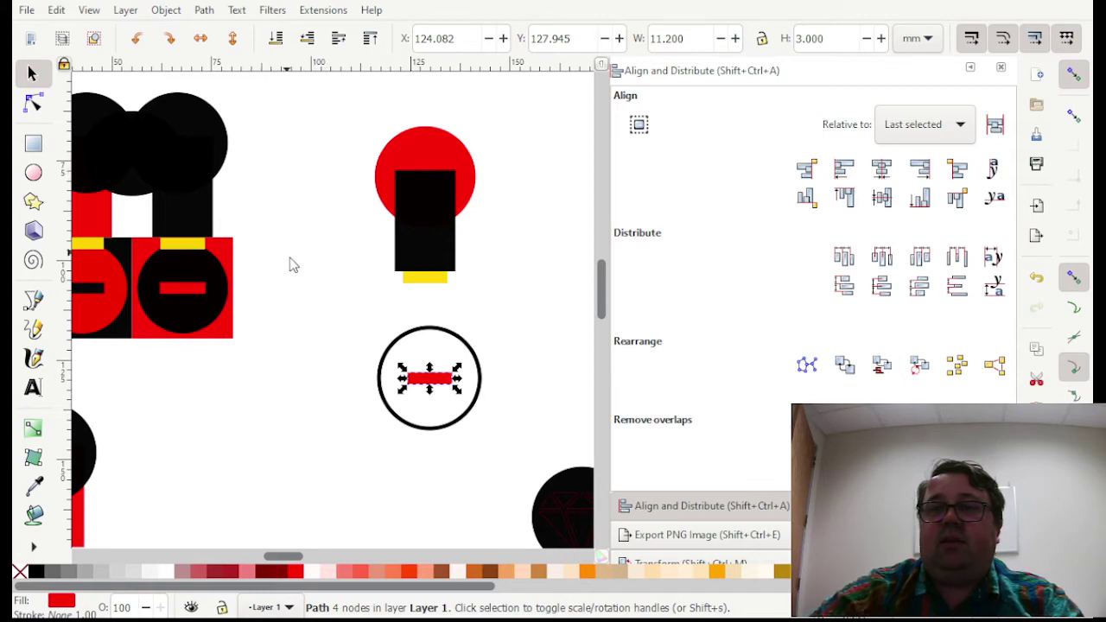
Step: Type 'Henry's Hauling' as new text, with Hauling on a second line
scroll(294, 428, down, 1)
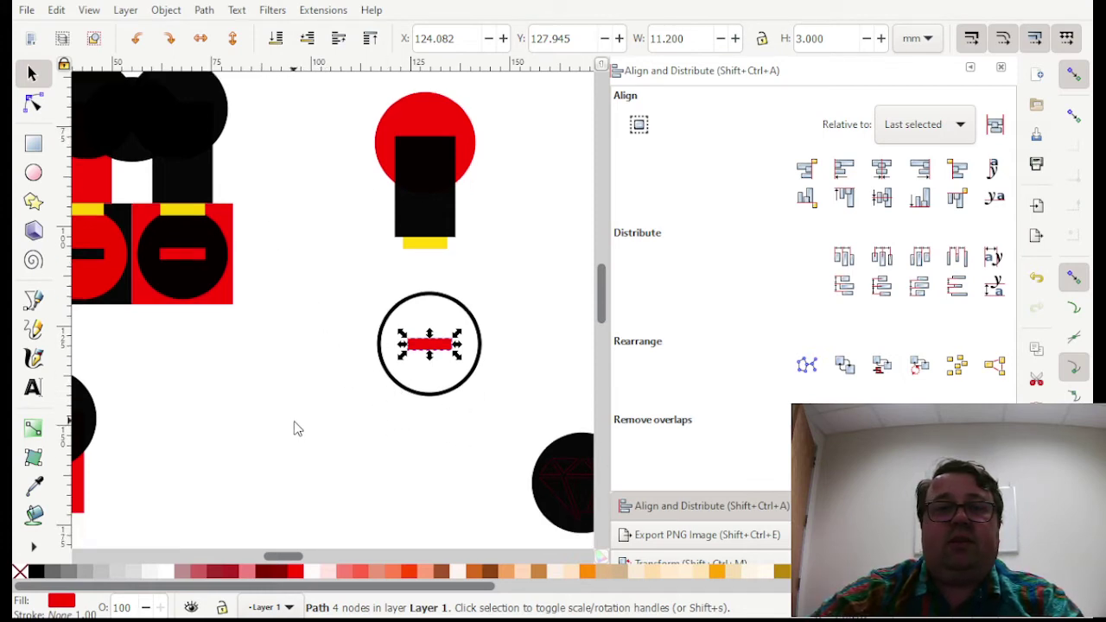
click(33, 391)
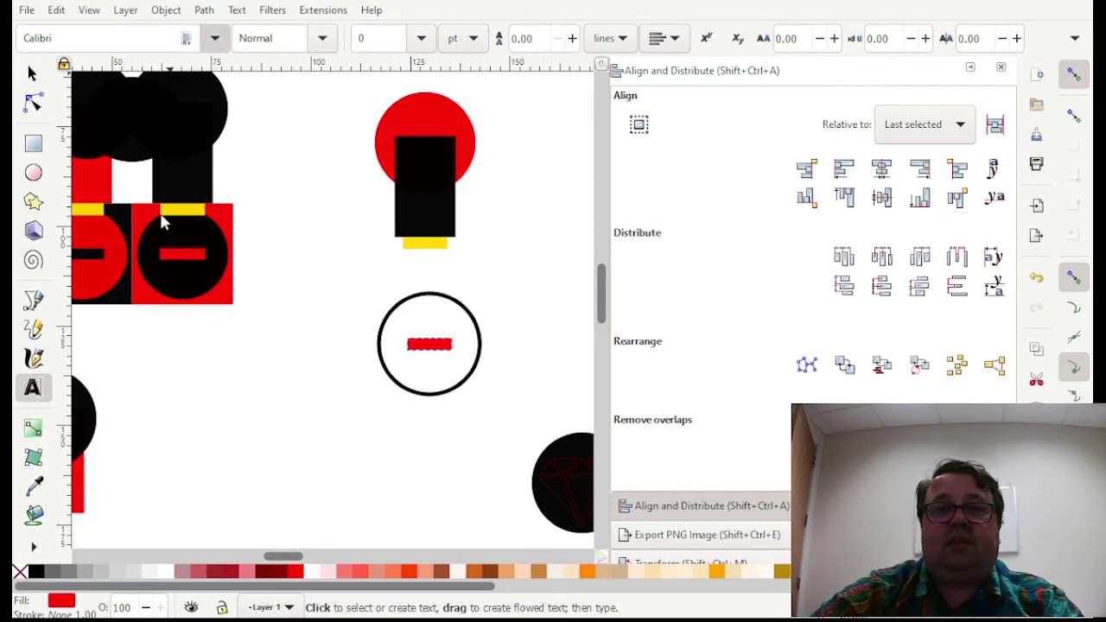
click(262, 416)
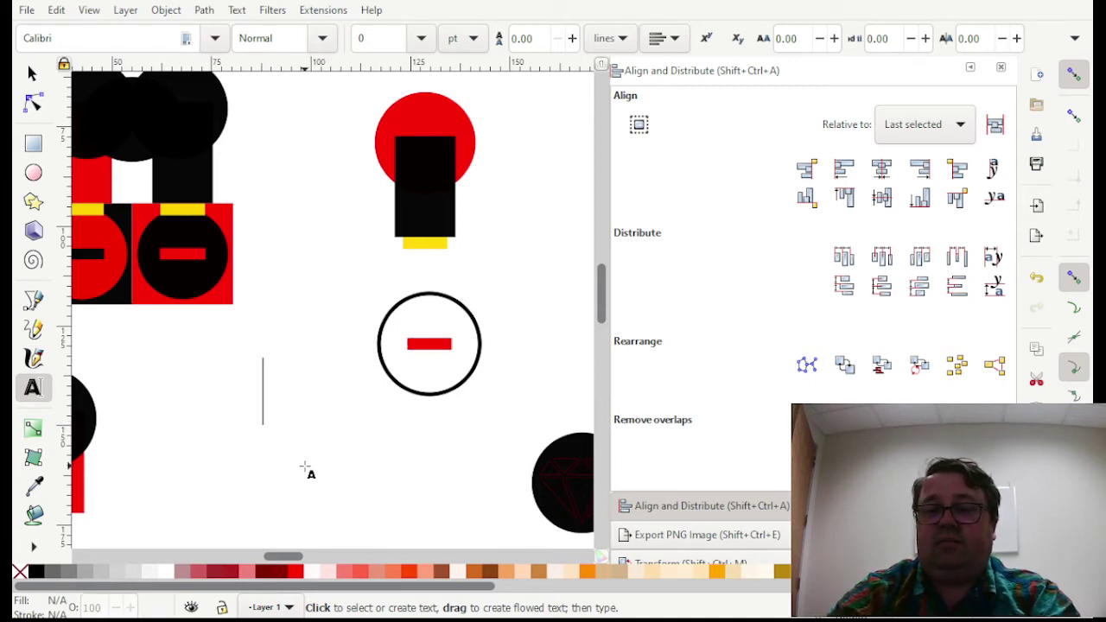
text(He)
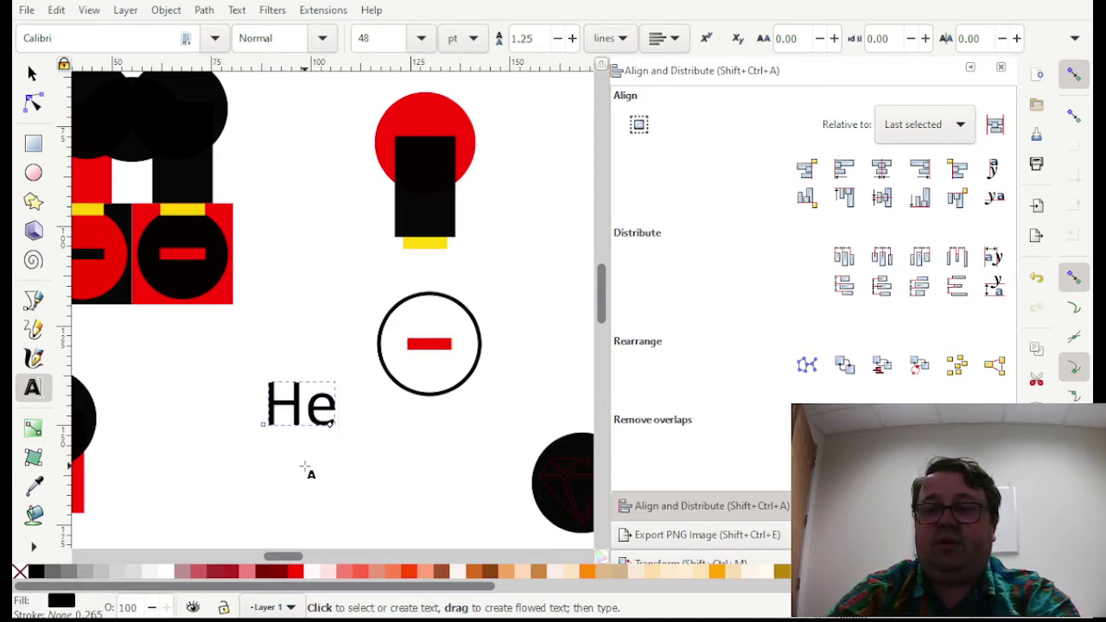
text(ry)
key(BackSpace)
key(BackSpace)
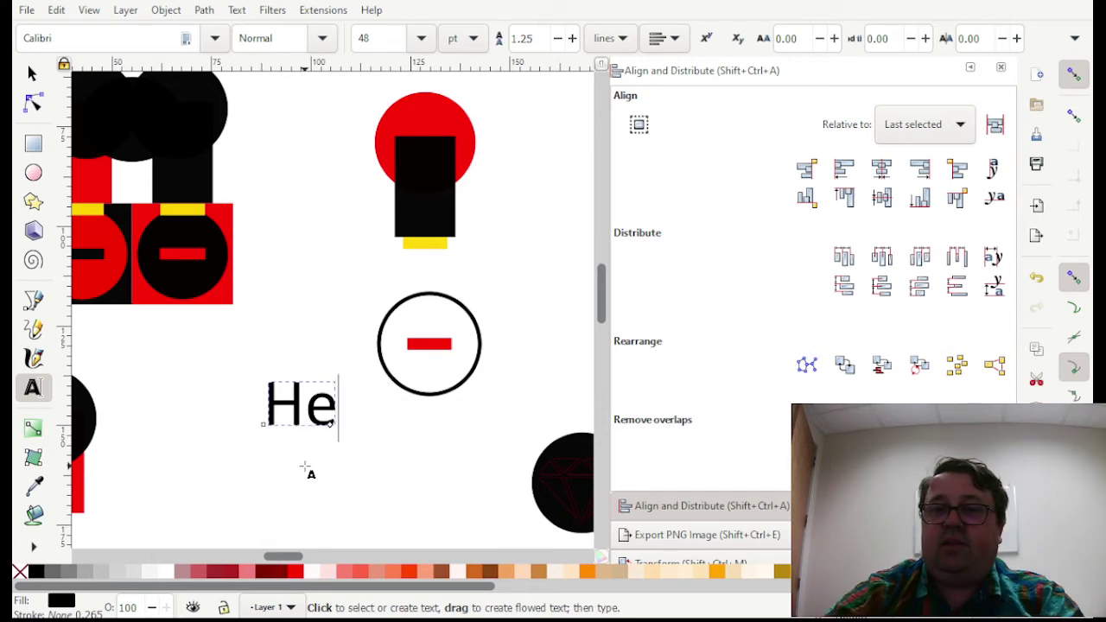
text(nry)
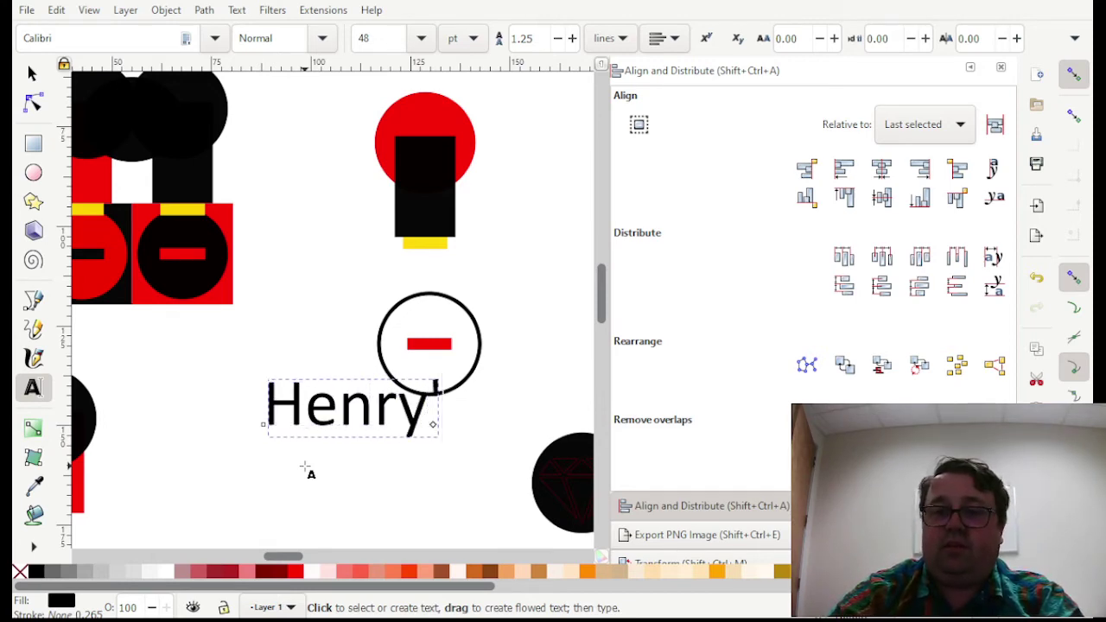
text( s Hauling)
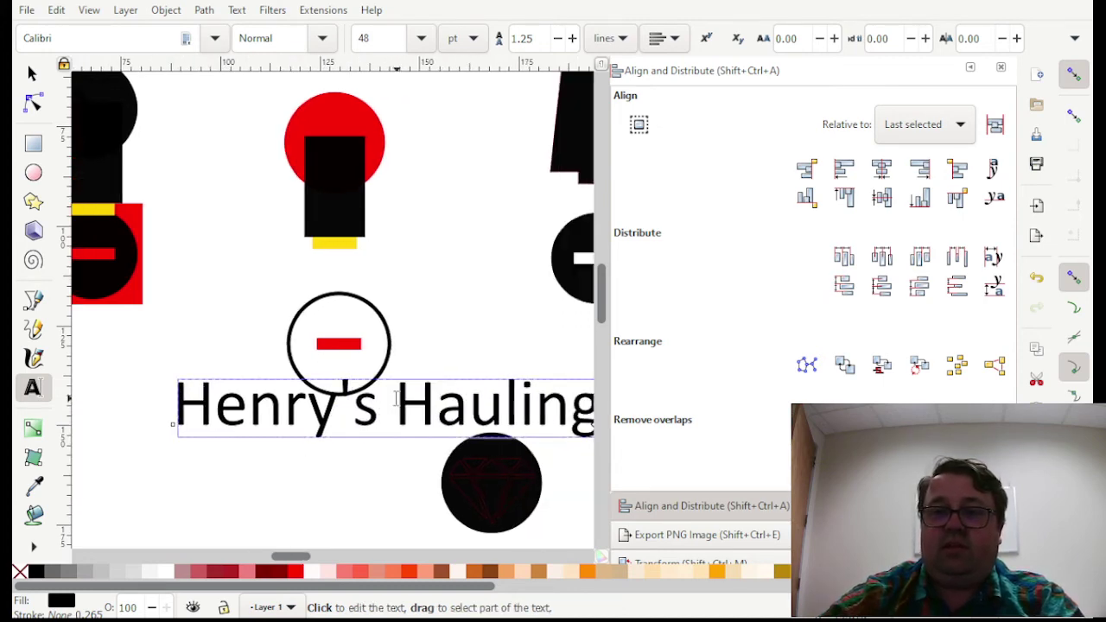
key(BackSpace)
key(Return)
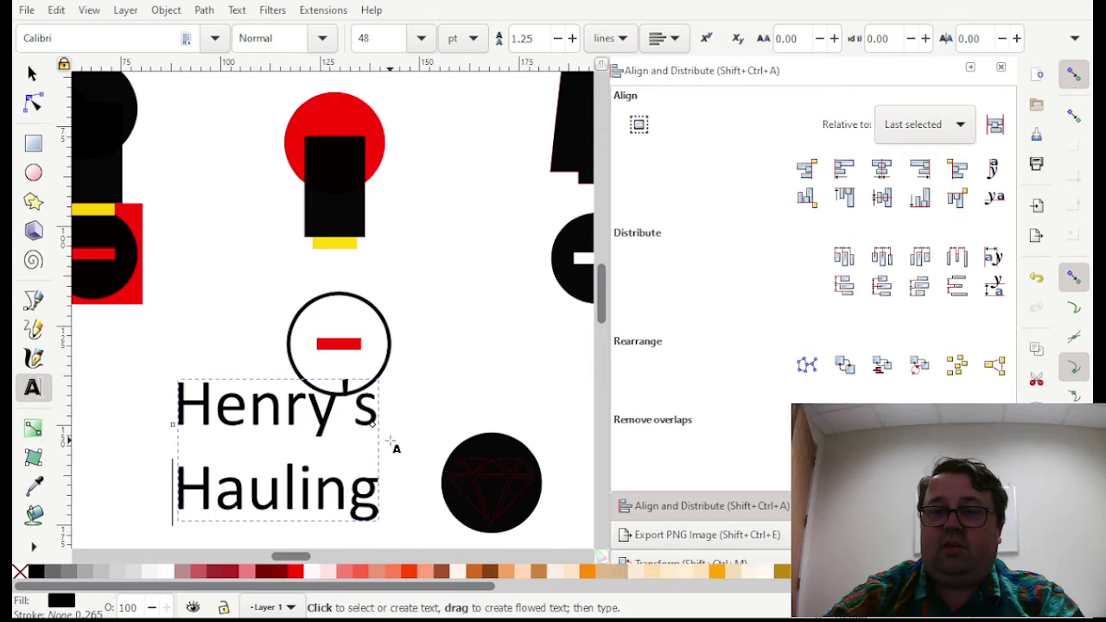
Step: Move the text slightly lower and select all its characters for editing
scroll(392, 447, down, 3)
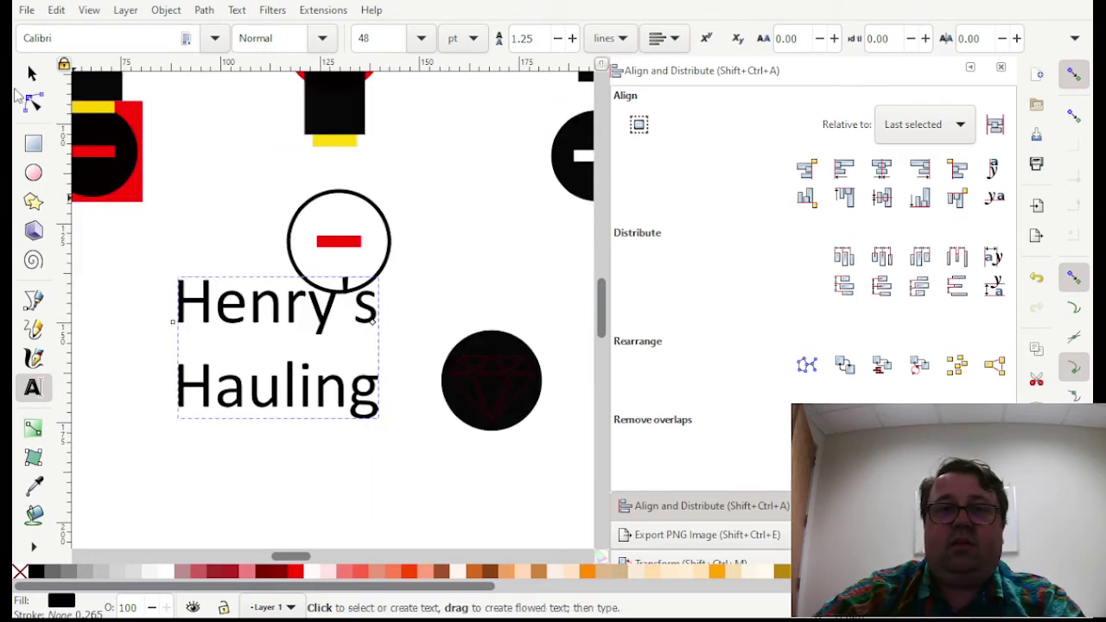
click(33, 73)
drag(259, 308, 272, 361)
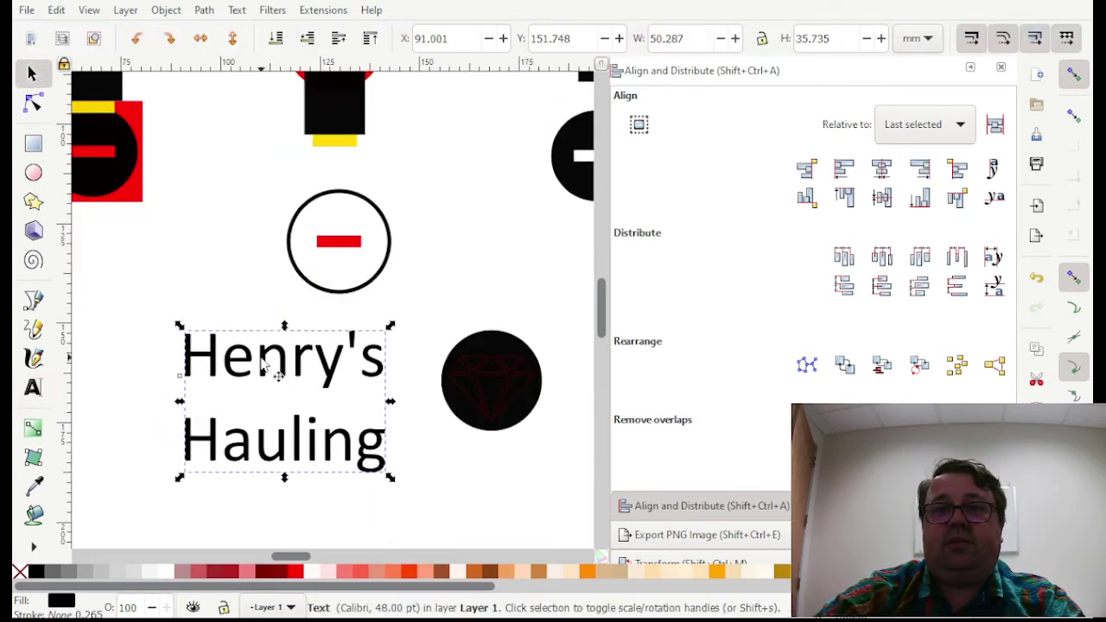
click(33, 387)
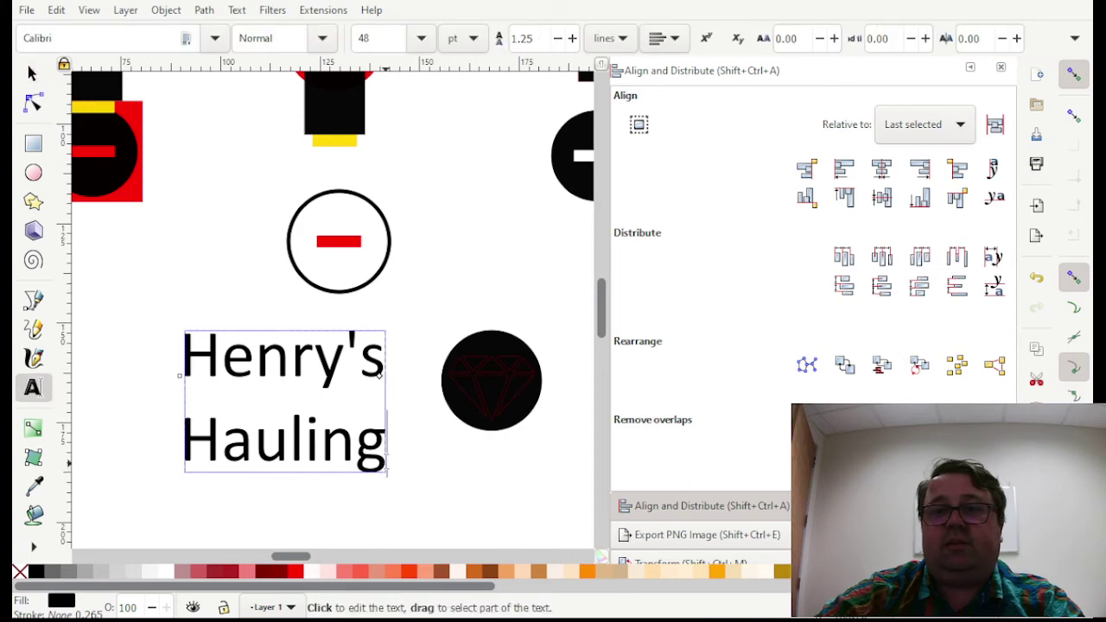
key(shift+Left)
key(ctrl+a)
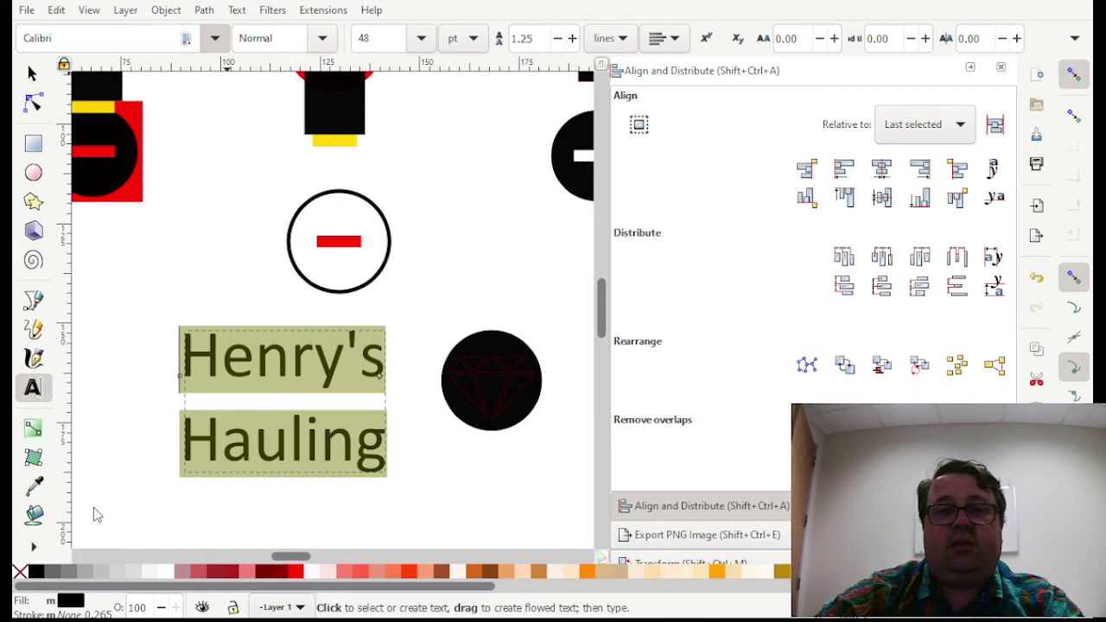
Step: Apply the Amarillo script font to the text and shift it left
key(ctrl+z)
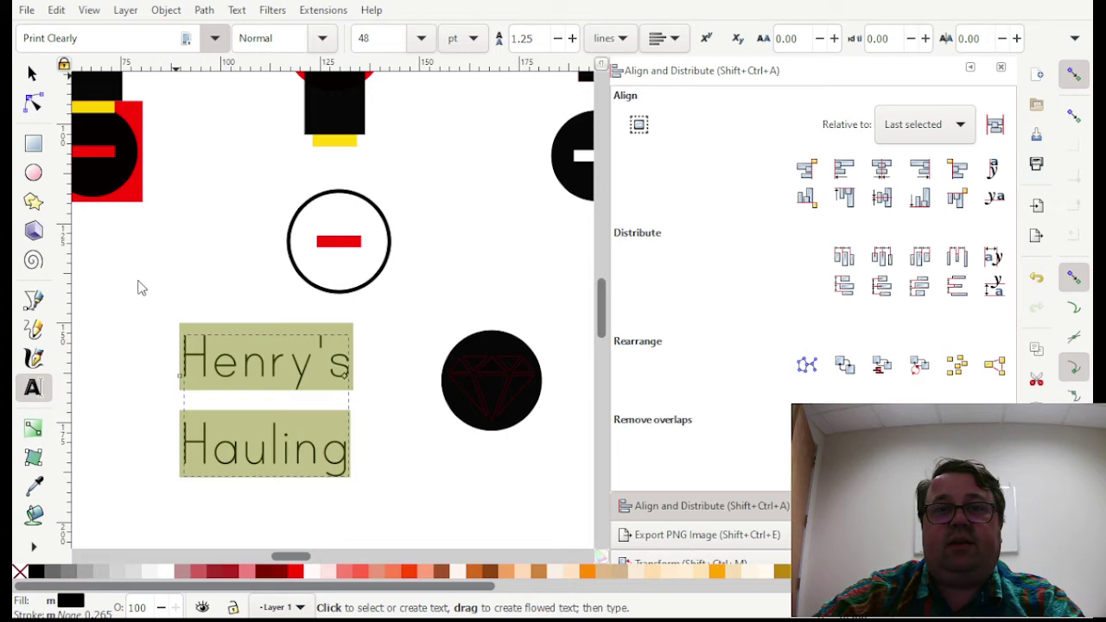
key(ctrl+z)
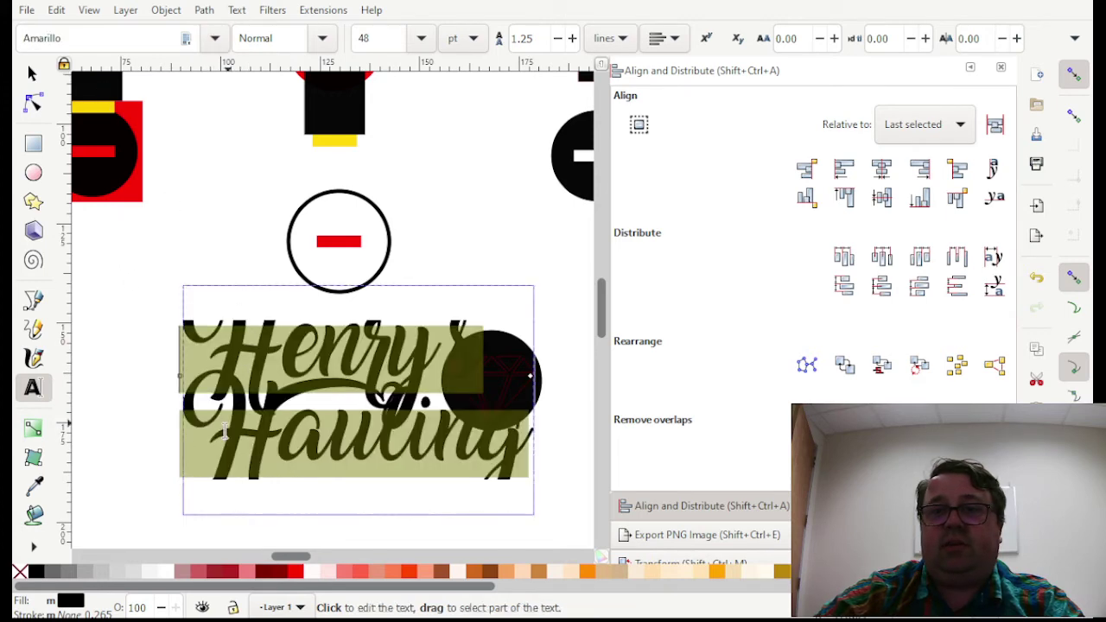
key(Escape)
key(s)
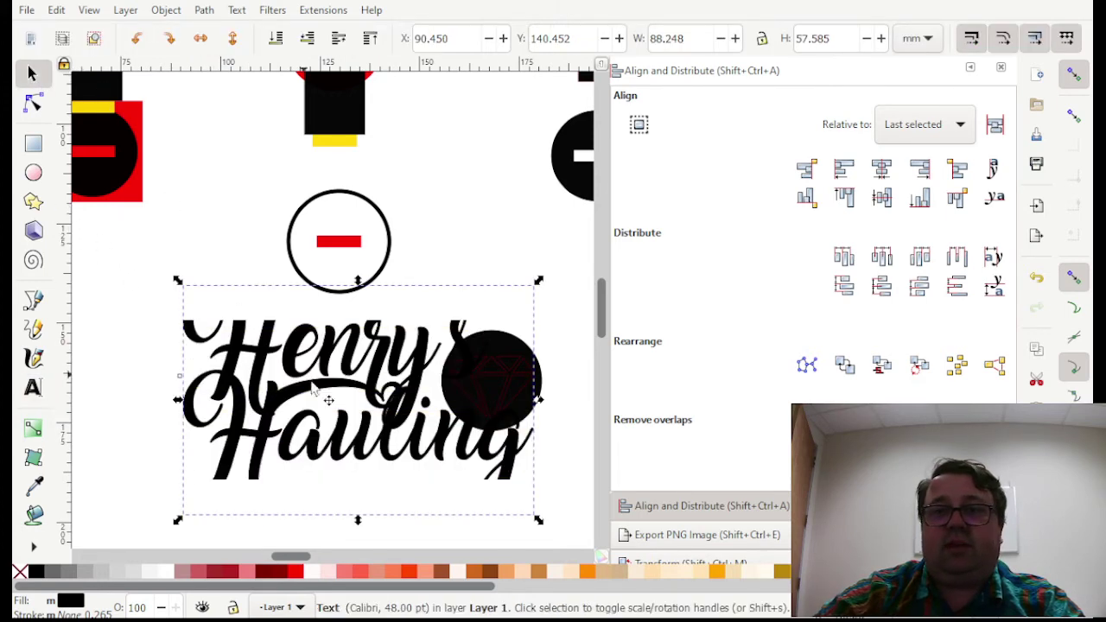
drag(313, 387, 241, 399)
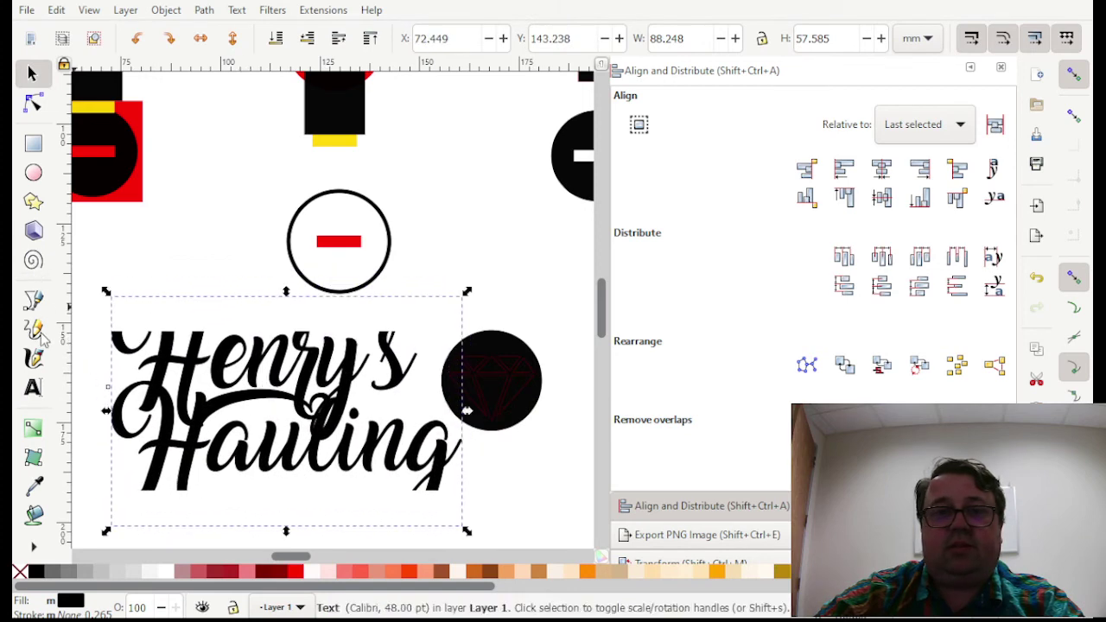
Step: Set the line spacing of both text lines to 2.15
click(33, 387)
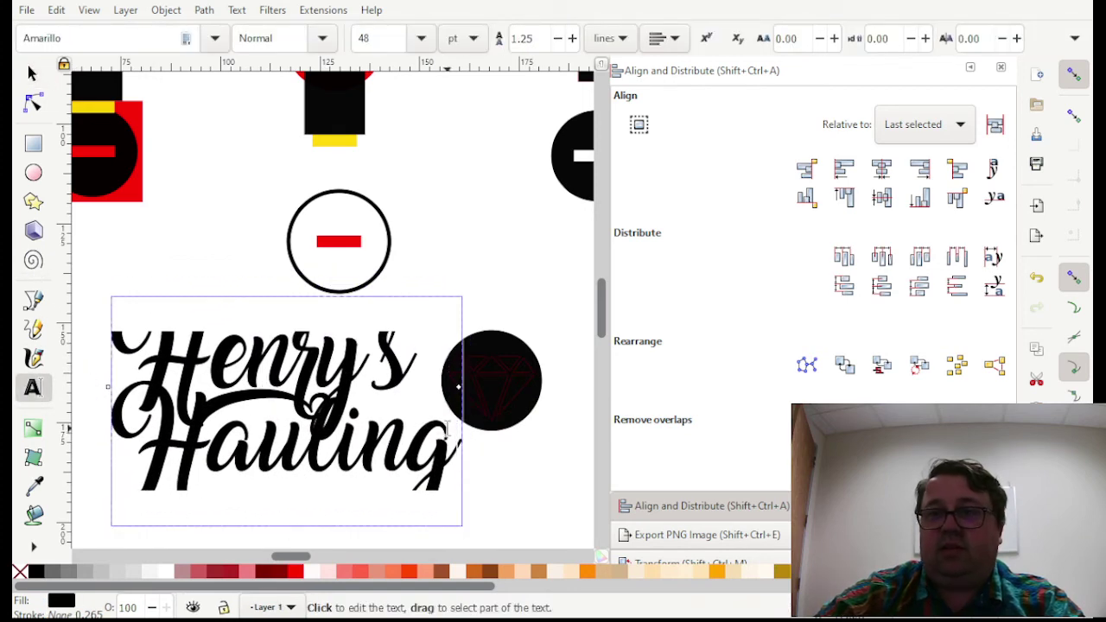
drag(452, 443, 109, 341)
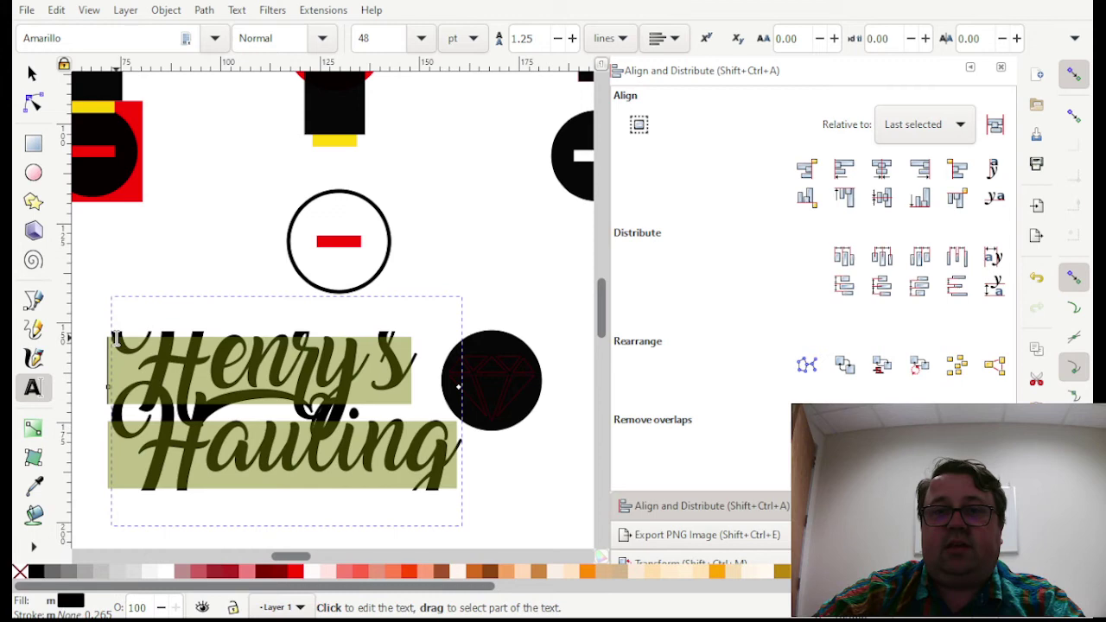
click(558, 40)
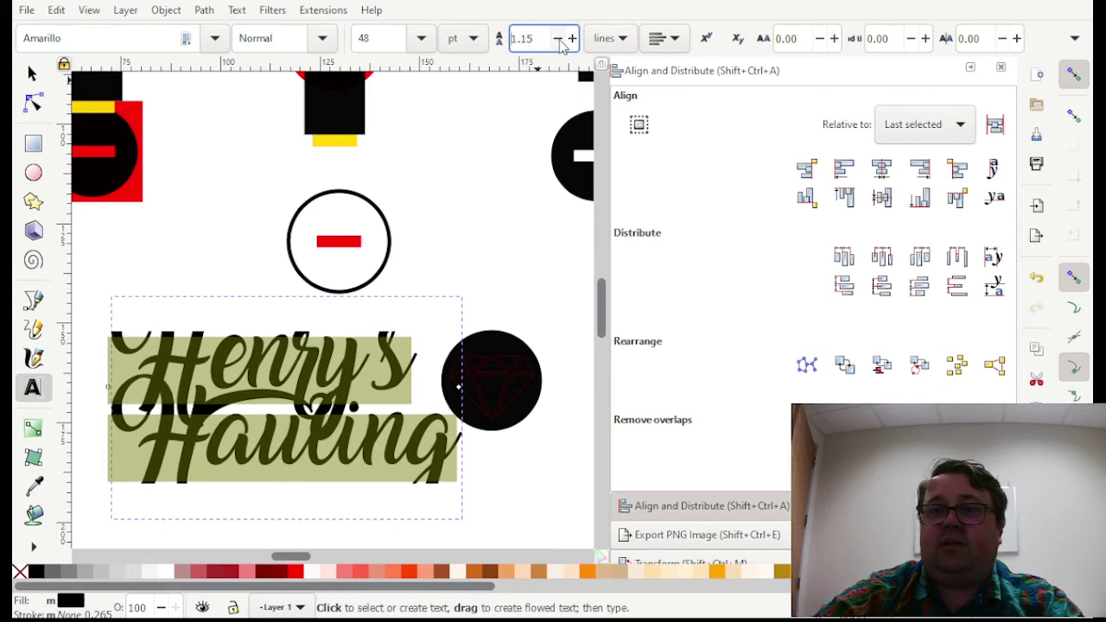
click(571, 40)
click(571, 39)
click(571, 40)
click(572, 40)
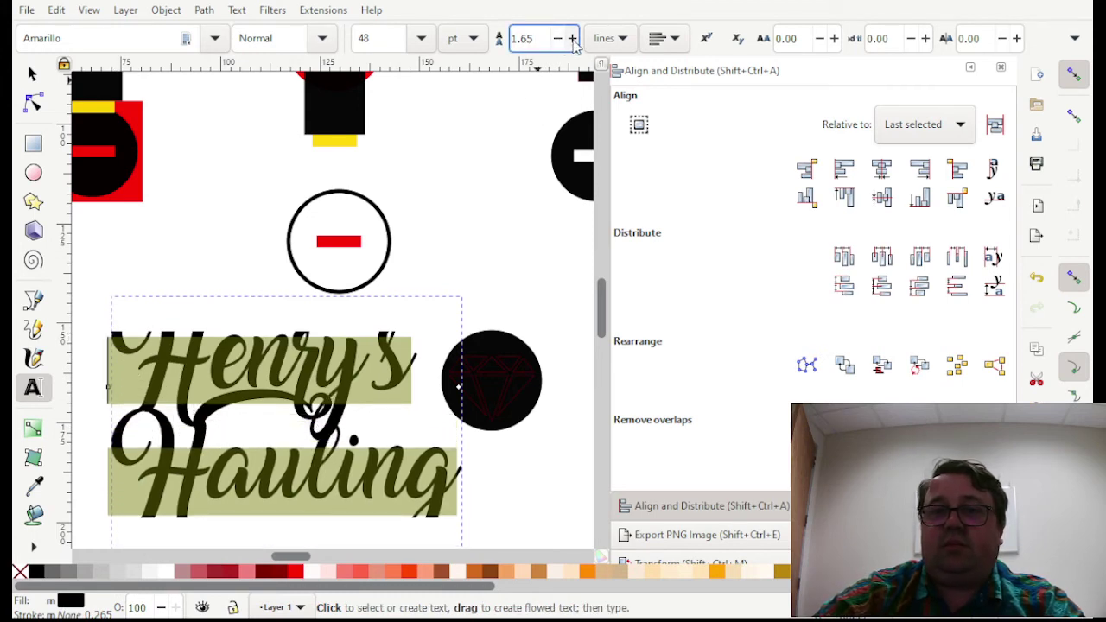
click(572, 41)
click(572, 41)
click(573, 43)
click(573, 41)
click(573, 42)
click(573, 42)
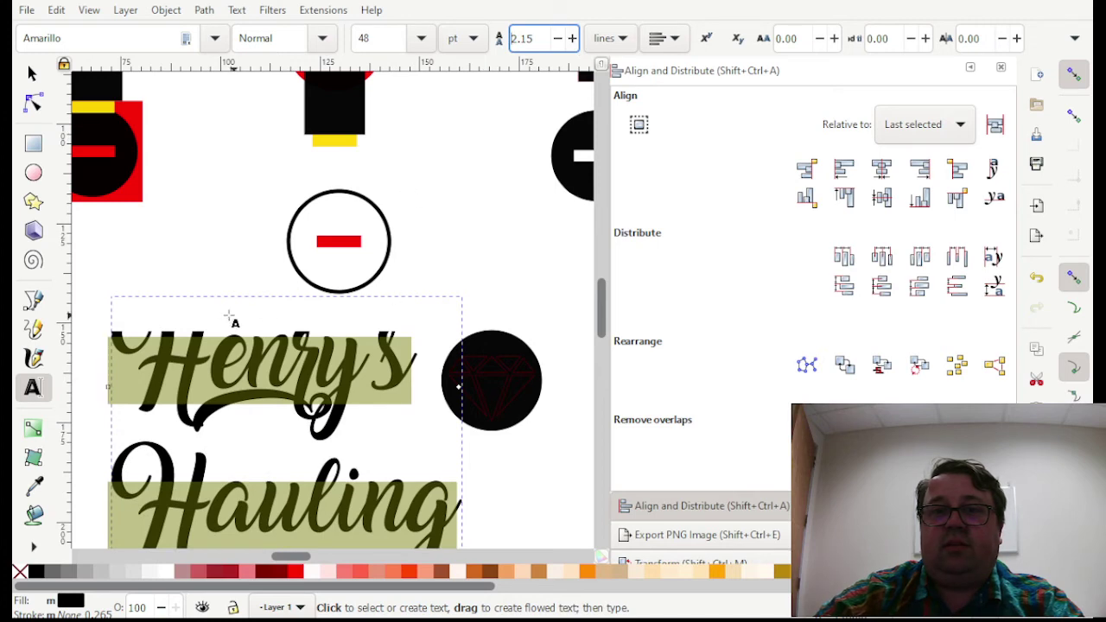
Step: Set the font size to 24 pt and move the text under the circle
click(379, 38)
text(2)
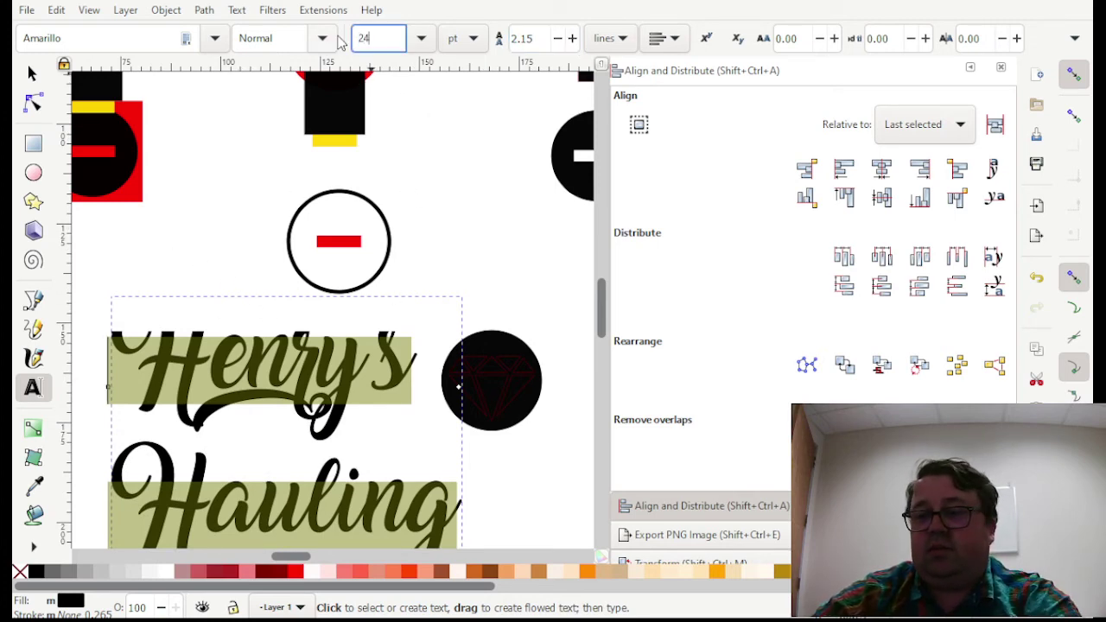
text(4)
key(Return)
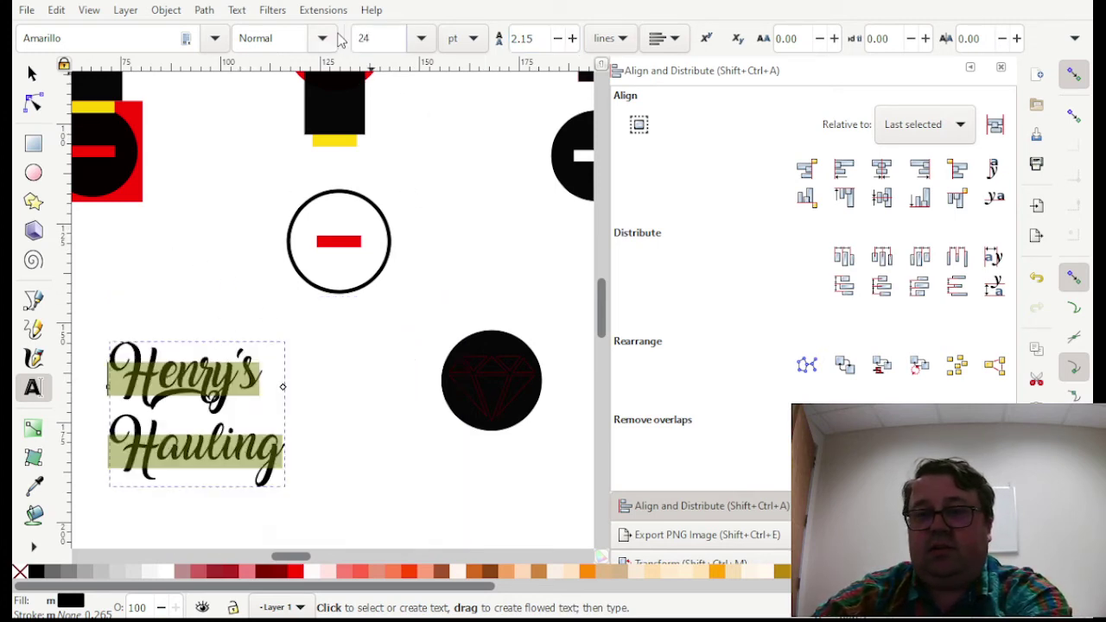
click(30, 74)
drag(237, 382, 332, 367)
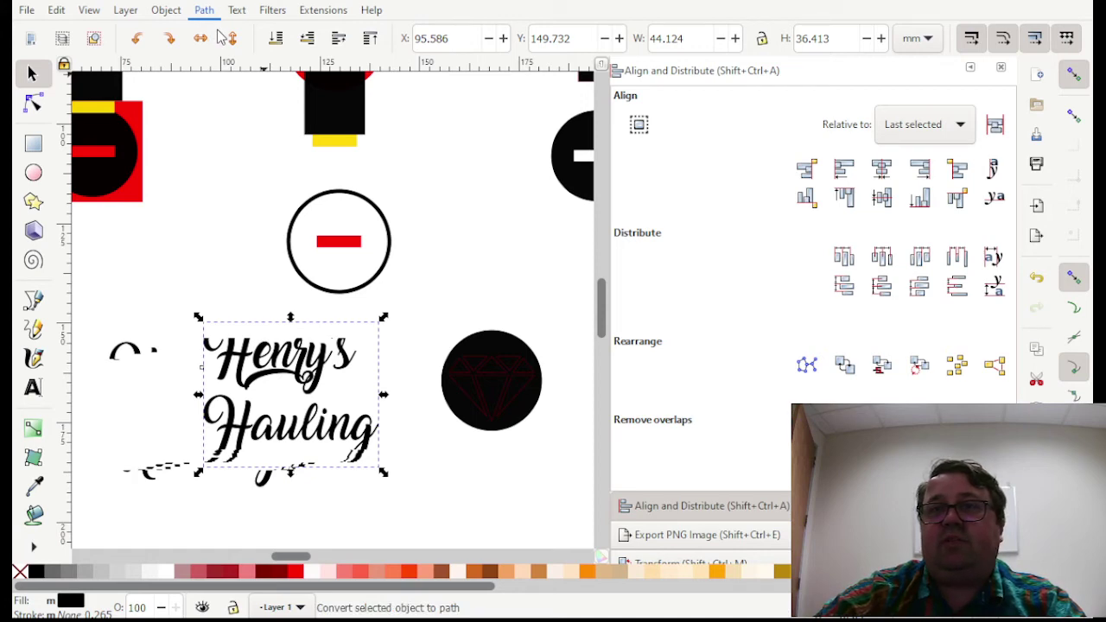
Step: Convert the text to paths, ungroup the letters, and union them into one path
click(213, 46)
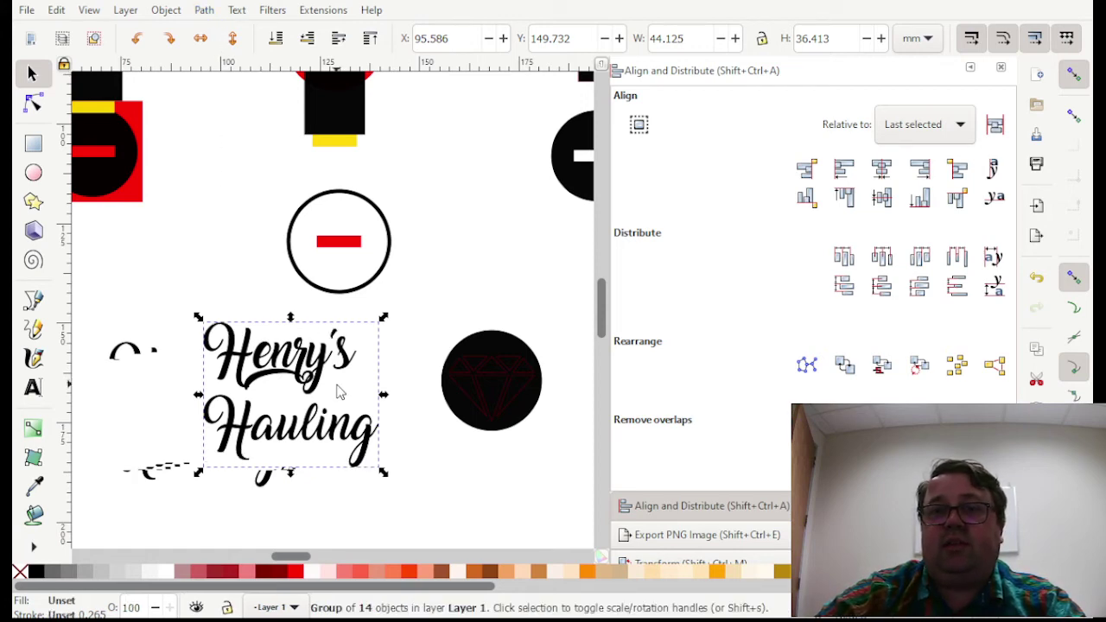
key(ctrl)
key(ctrl+shift+g)
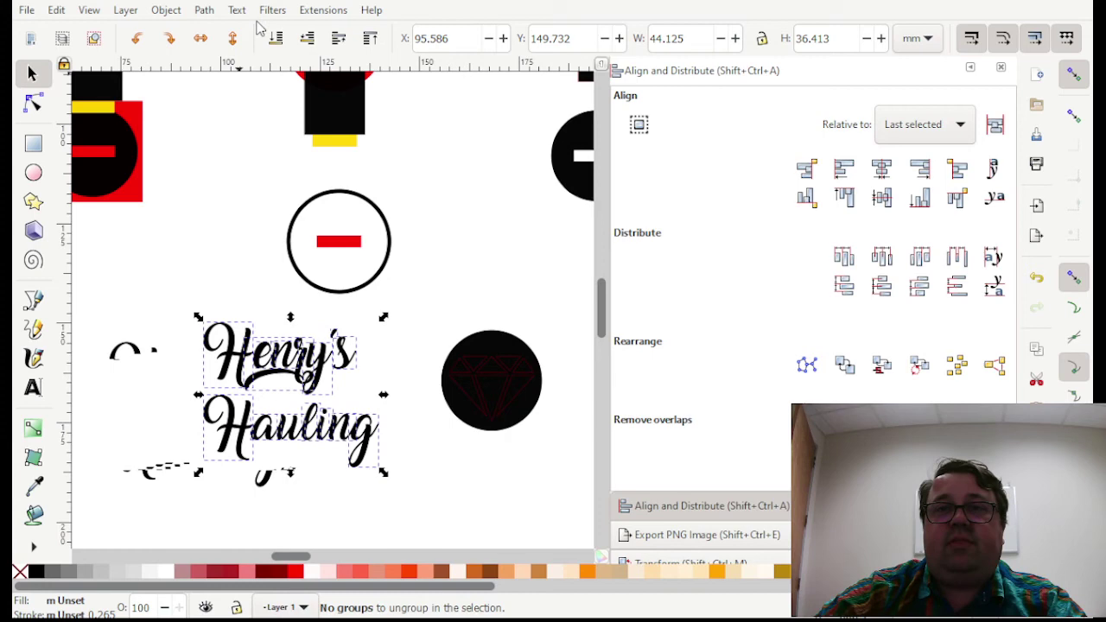
click(204, 16)
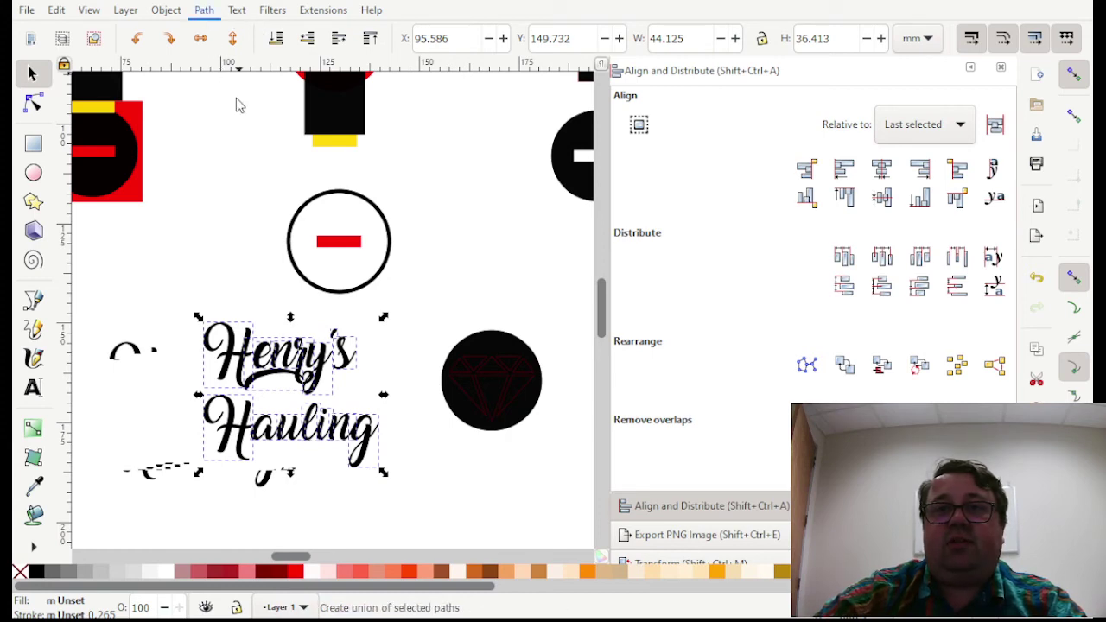
click(234, 95)
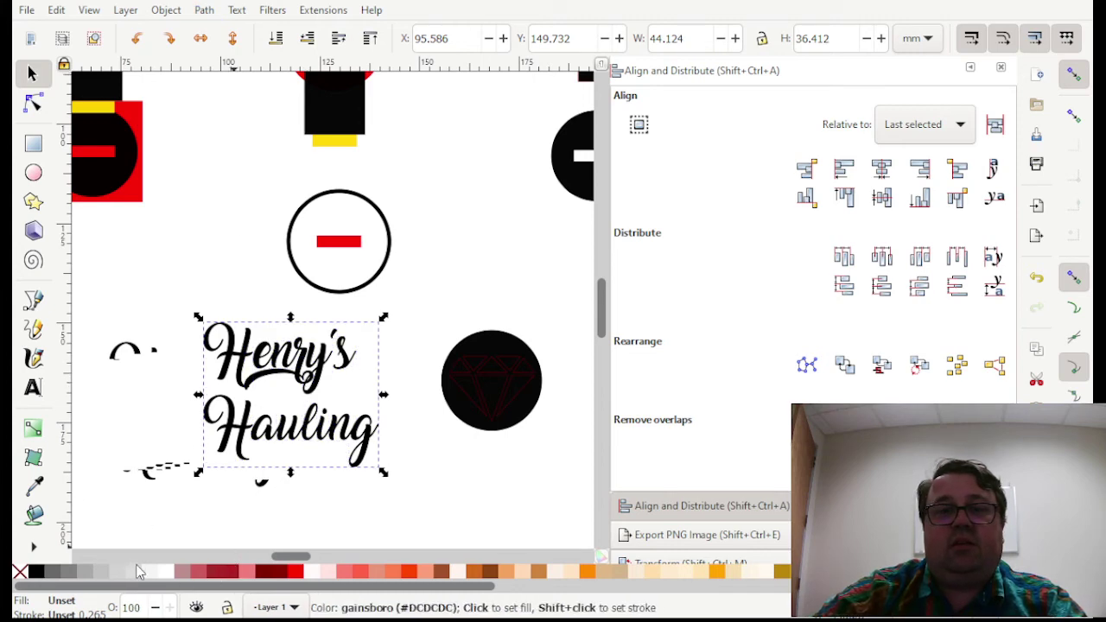
Step: Give the merged lettering a red stroke with no fill, then zoom in on it
shift+click(296, 572)
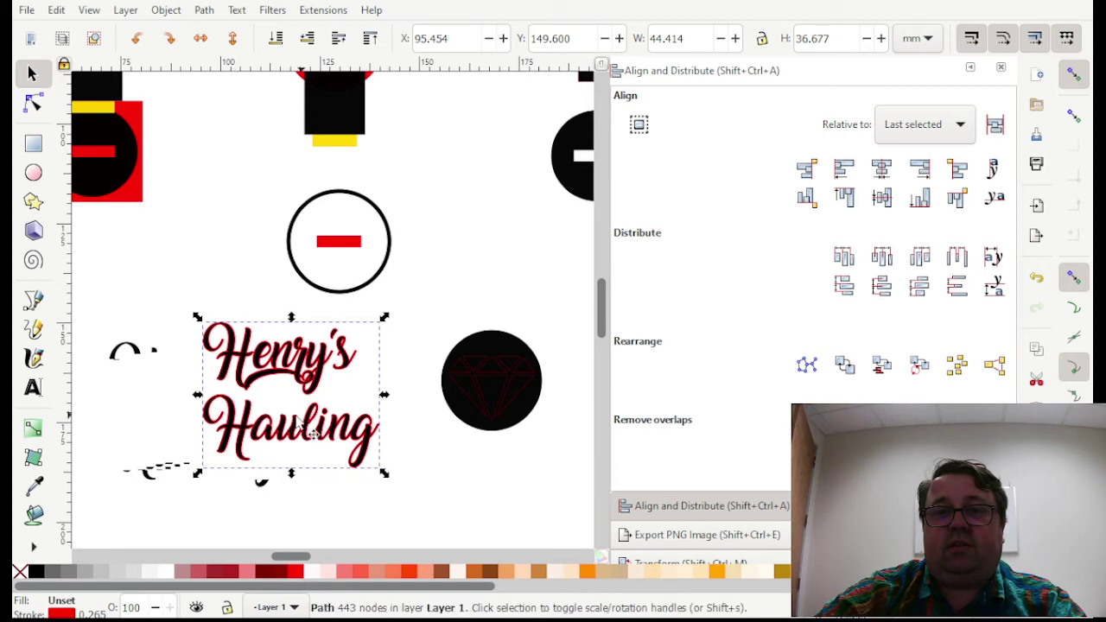
click(19, 573)
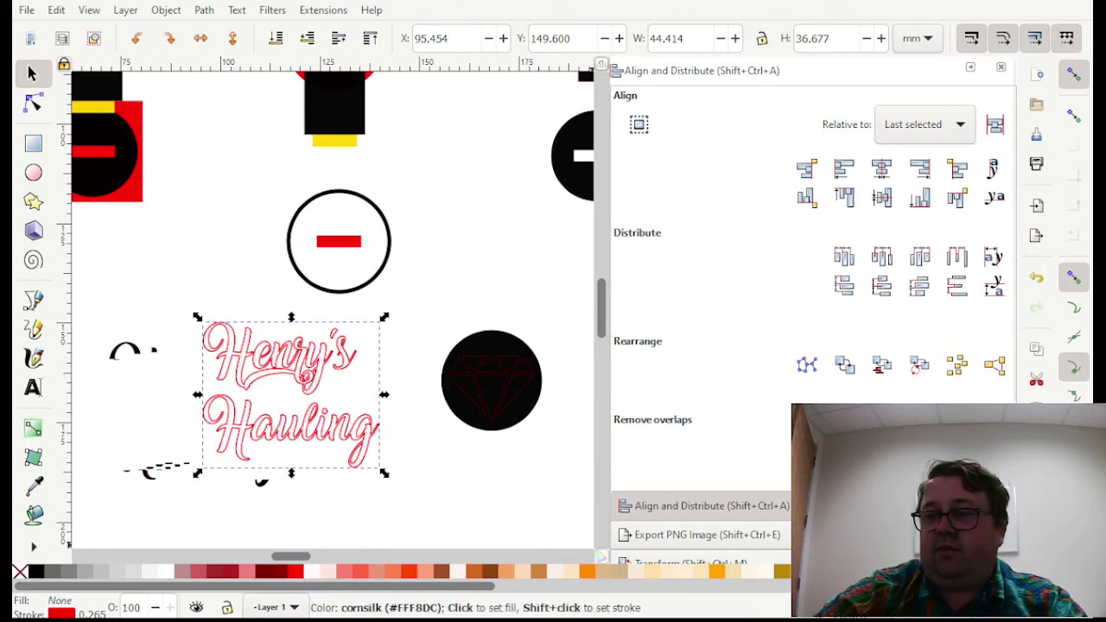
scroll(470, 335, up, 4)
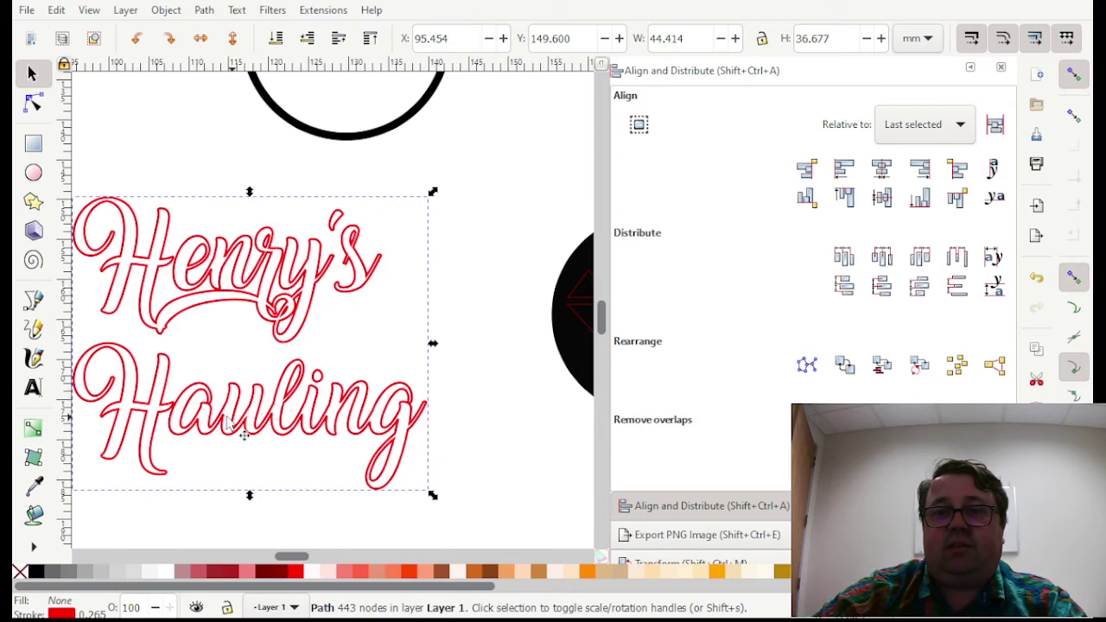
drag(296, 560, 290, 560)
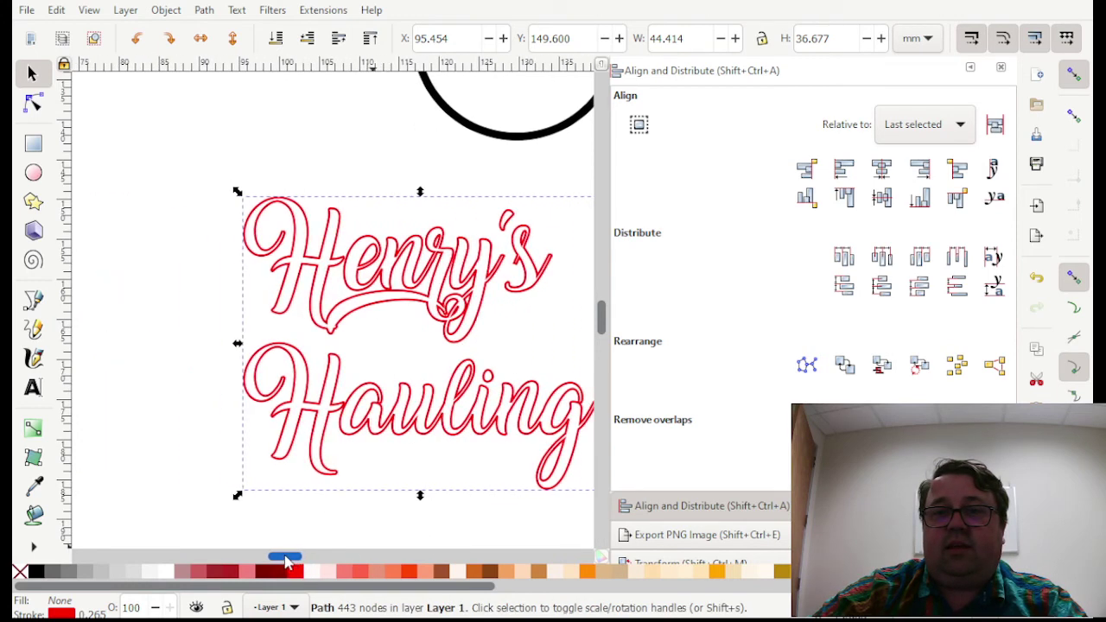
key(plus)
key(plus)
key(plus)
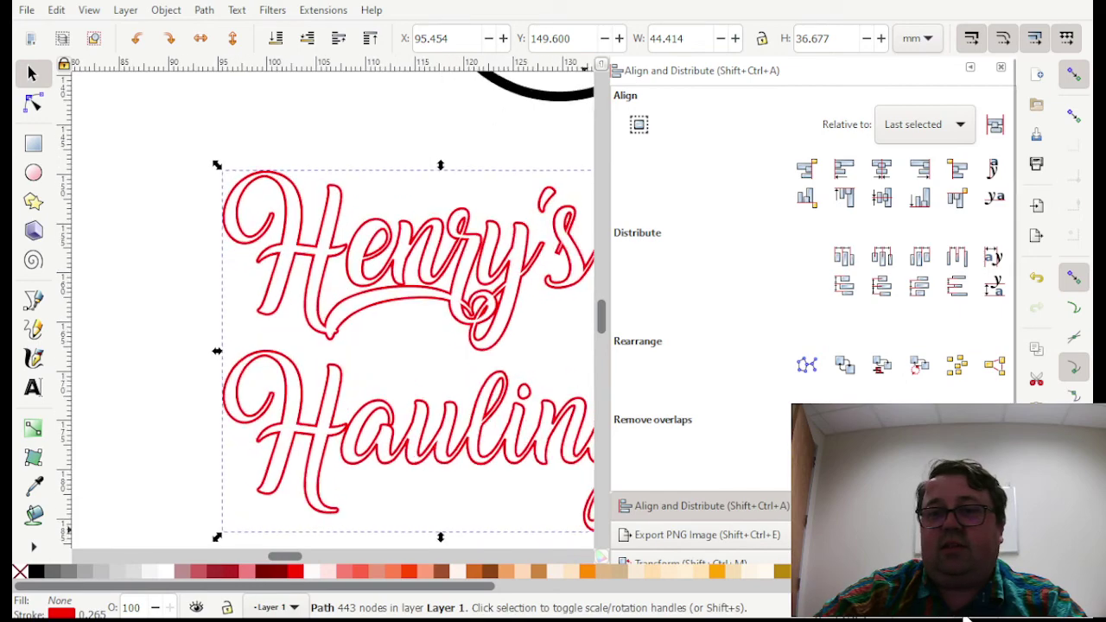
scroll(596, 401, down, 6)
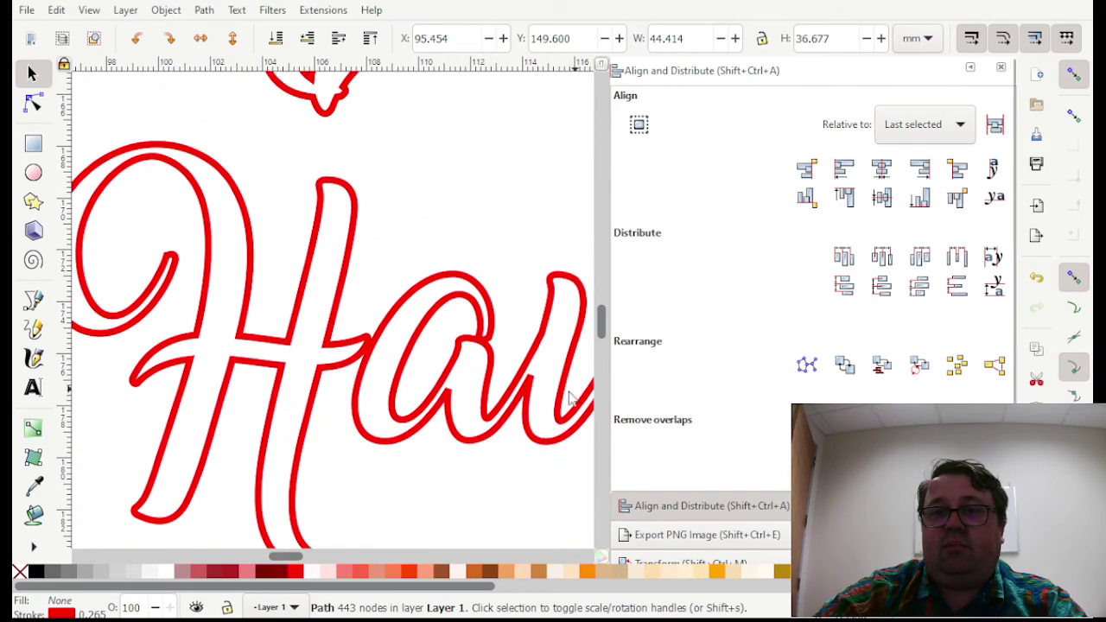
Step: With the Node tool, cut the segment between two nodes on the a stroke and reposition the freed end node
key(n)
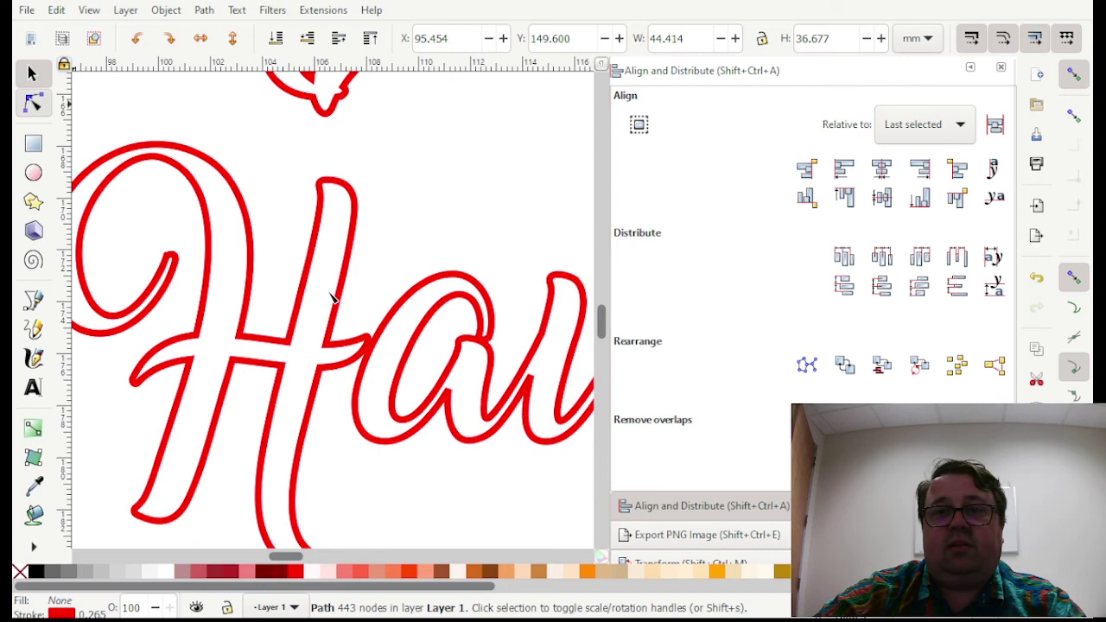
click(378, 334)
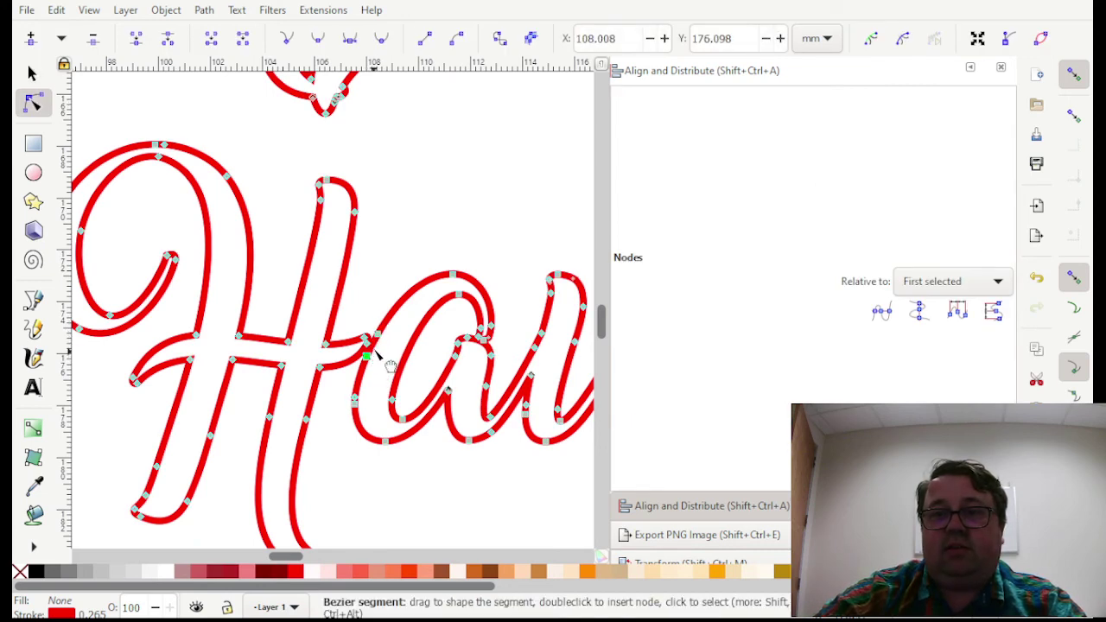
click(377, 345)
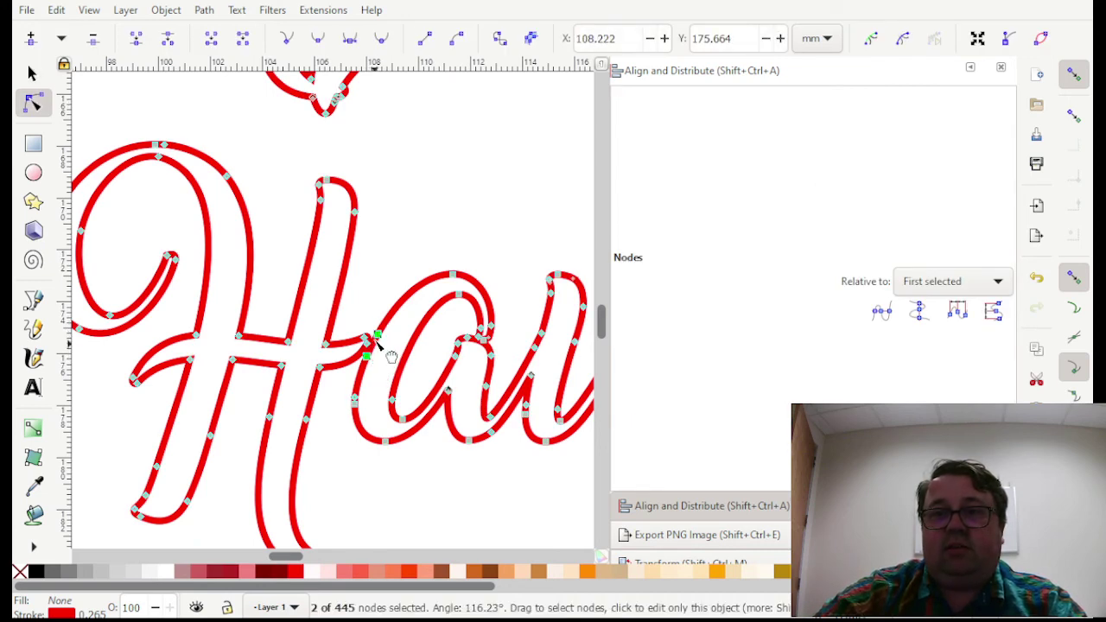
click(244, 39)
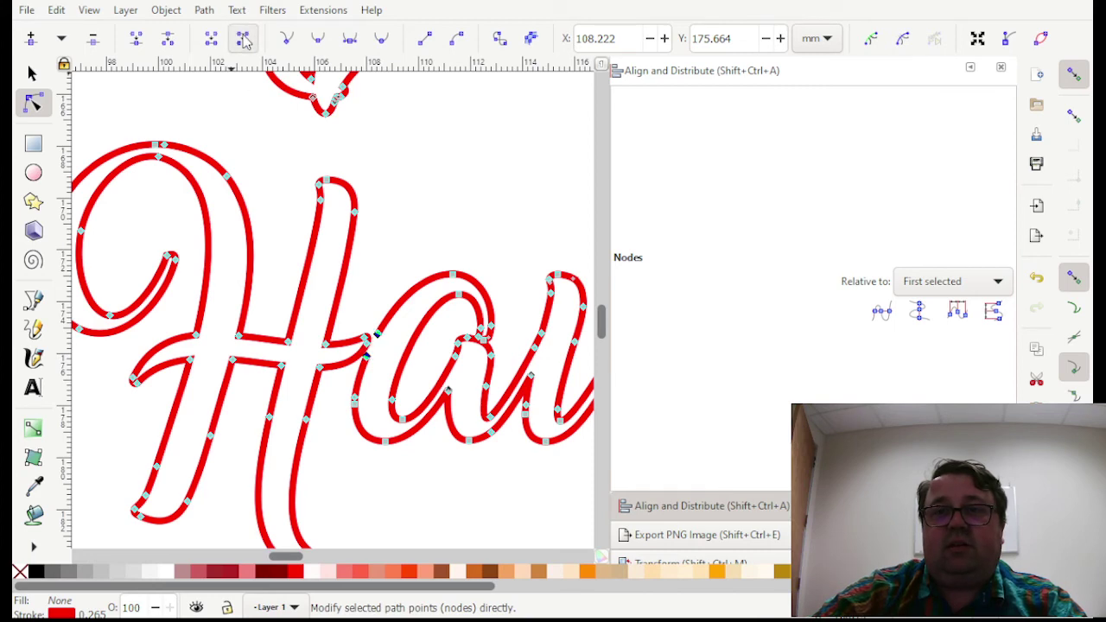
click(361, 354)
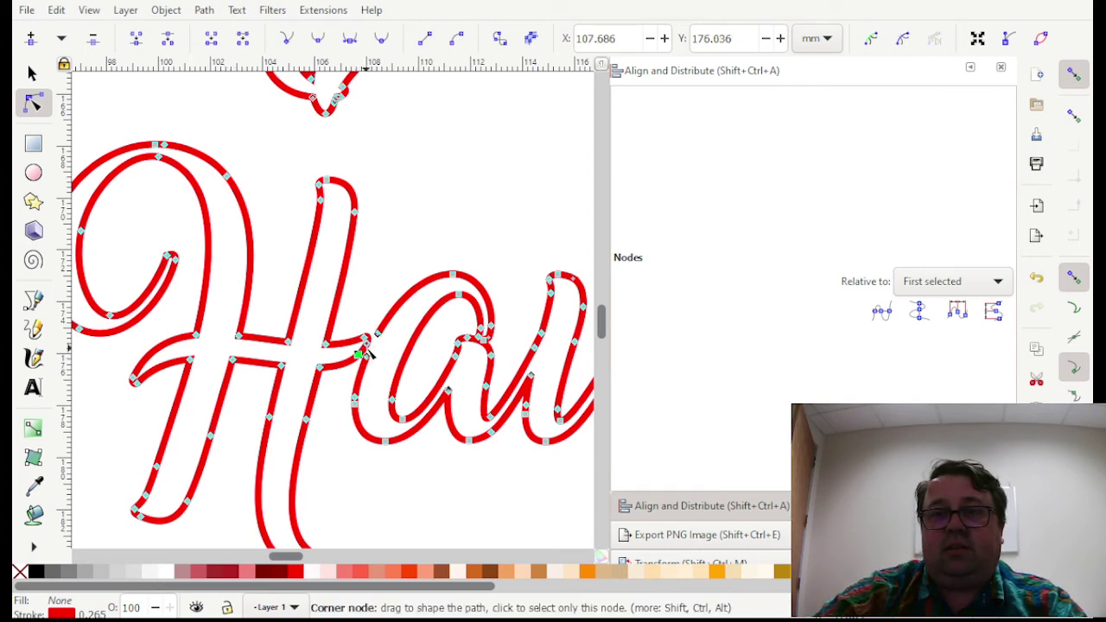
drag(365, 350, 373, 339)
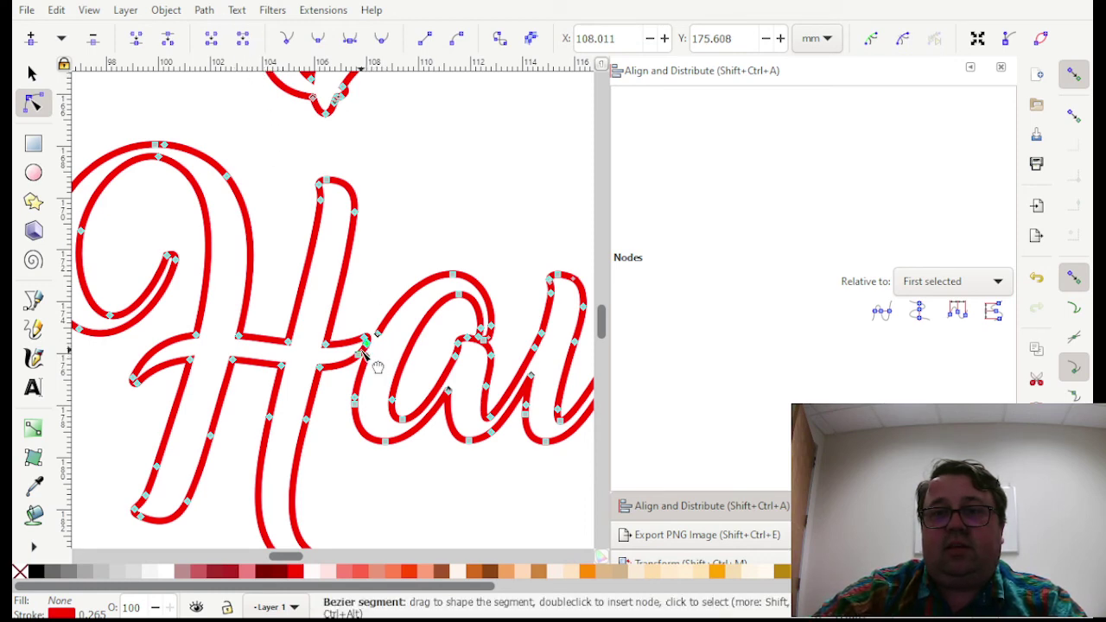
drag(366, 342, 361, 347)
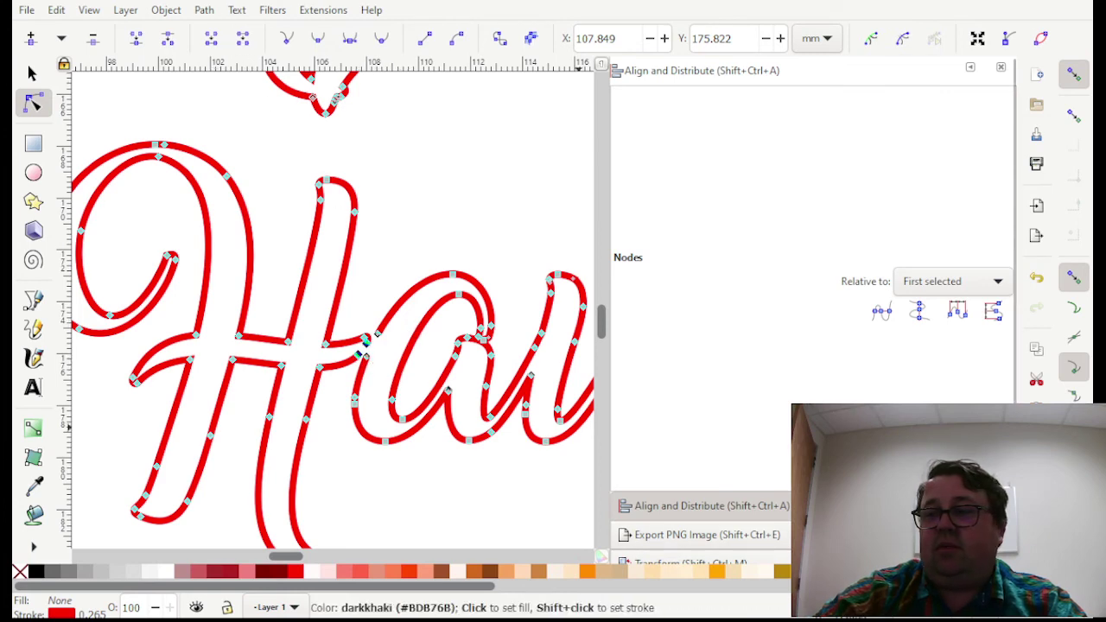
Step: Join the lower stroke's two end nodes with a new segment where the H meets the a
key(plus)
key(plus)
key(plus)
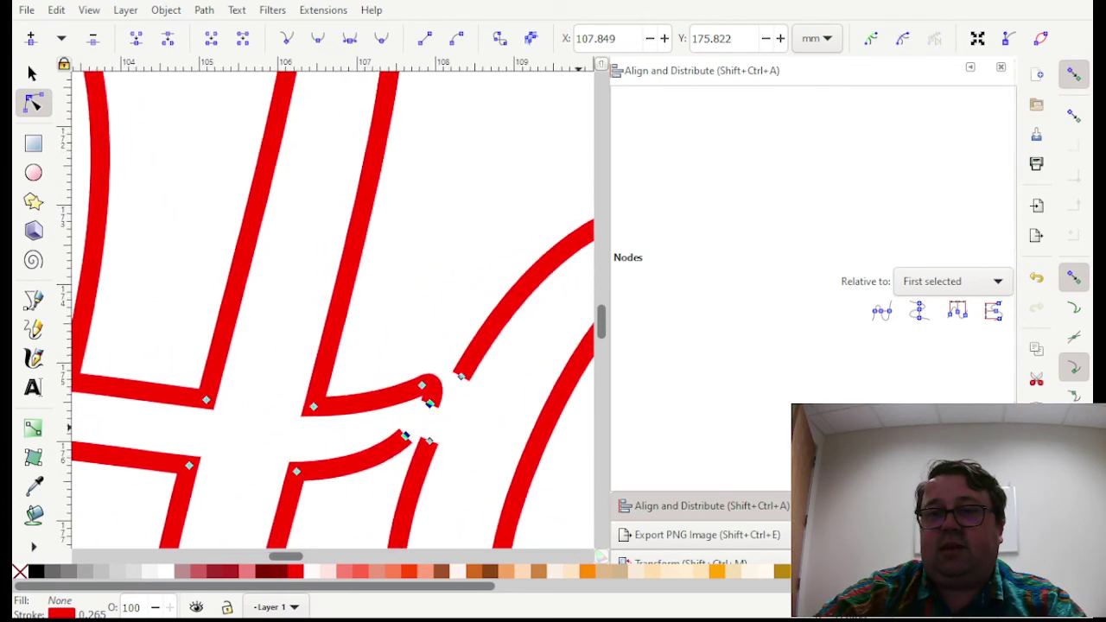
drag(467, 406, 387, 362)
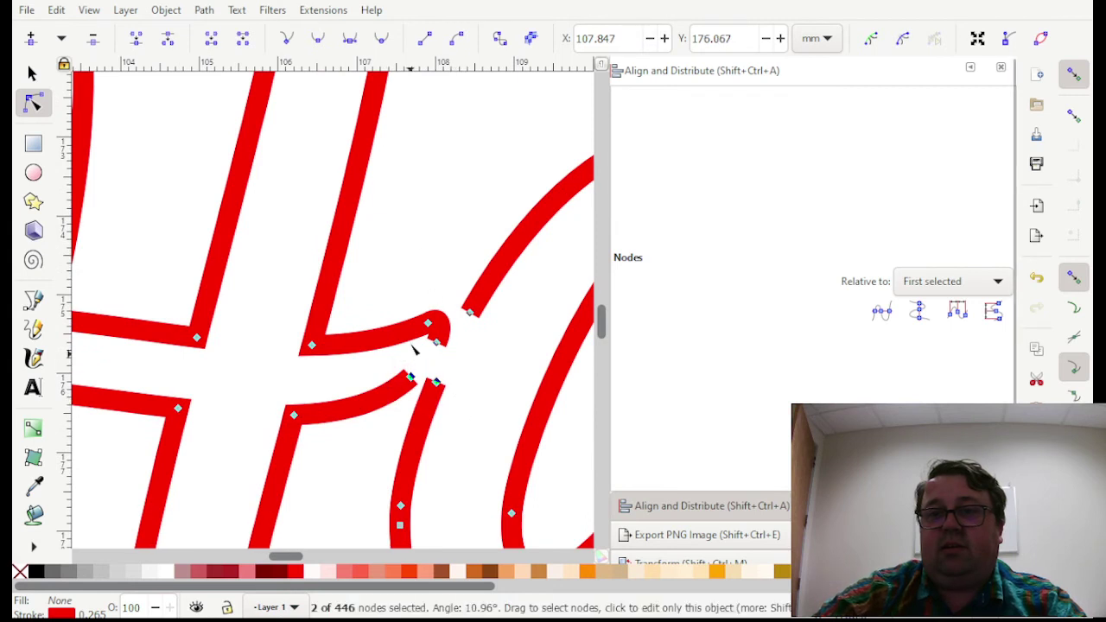
click(211, 38)
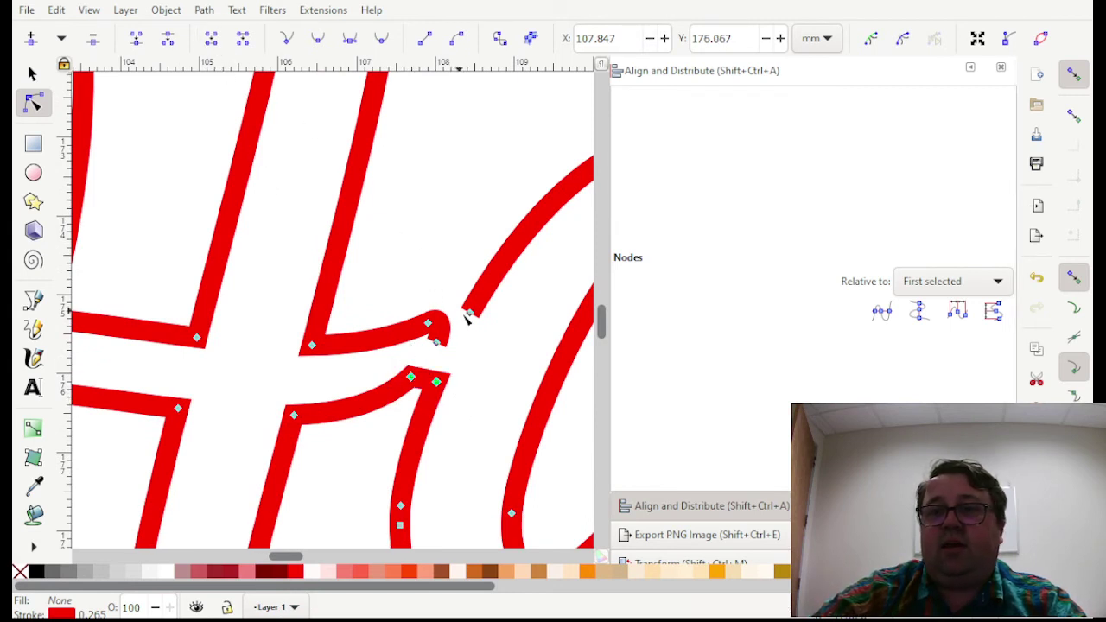
Step: Delete the extra hook node and bridge the two open ends across the gap with a new segment
click(437, 343)
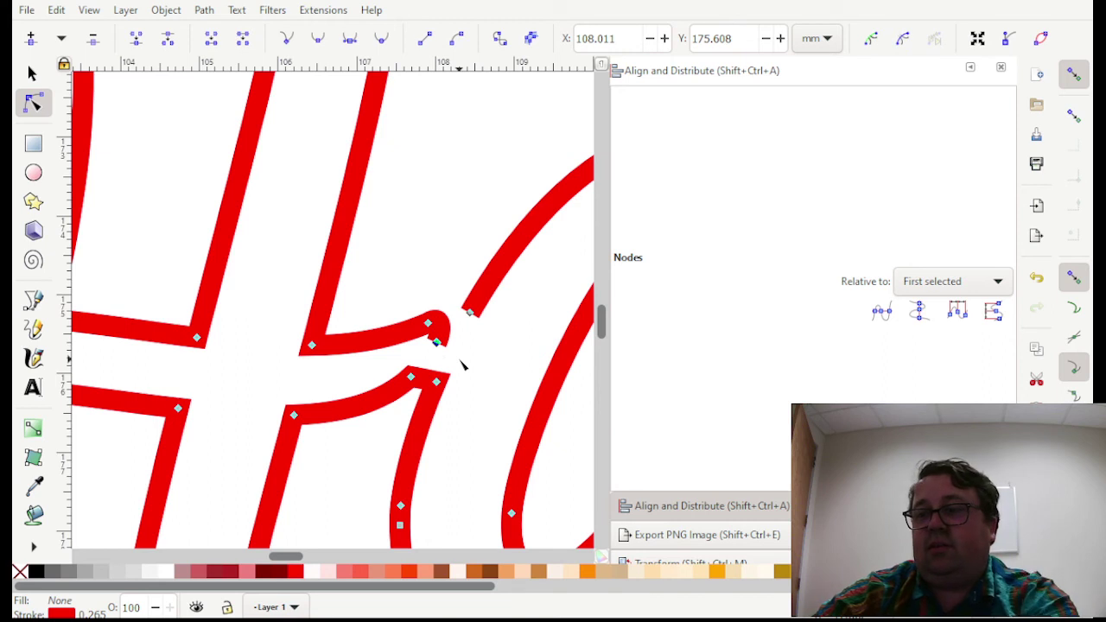
key(Delete)
drag(493, 341, 410, 281)
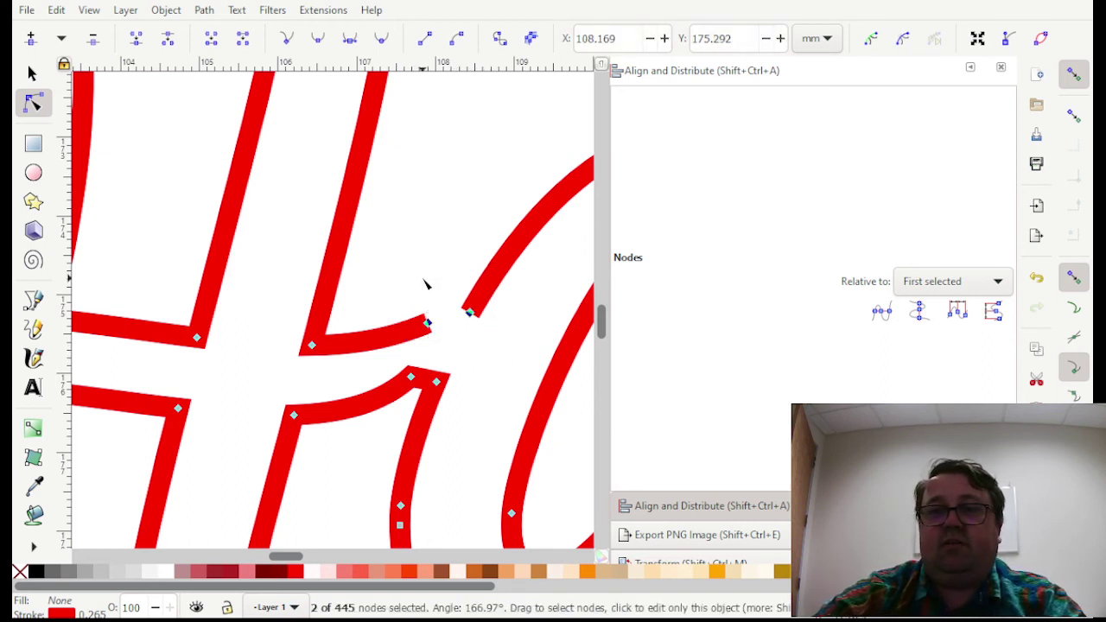
click(213, 39)
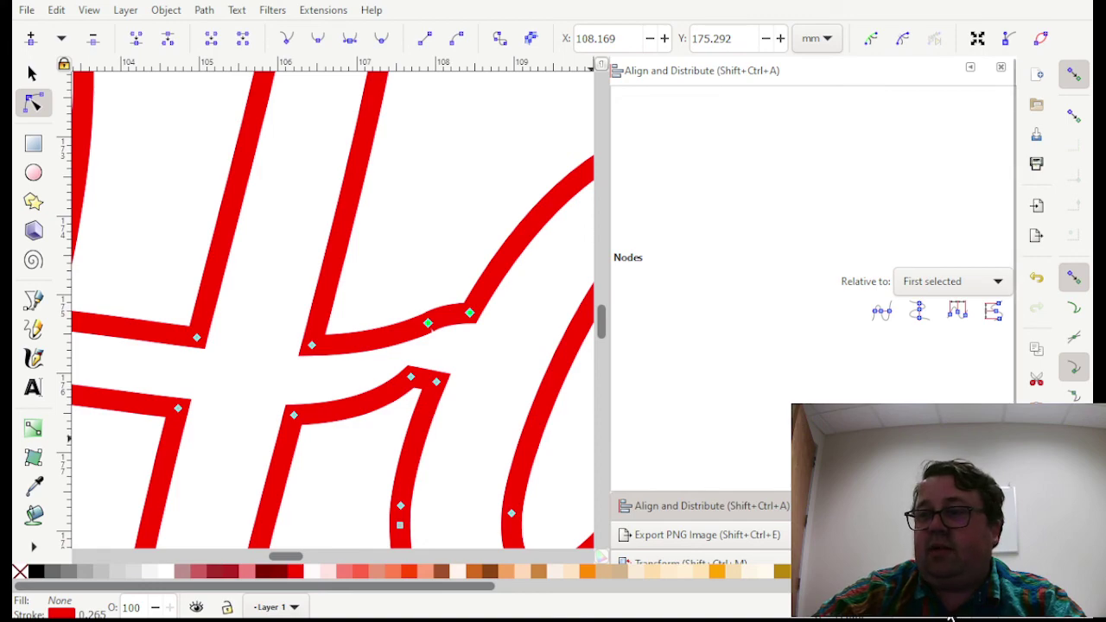
scroll(337, 308, down, 5)
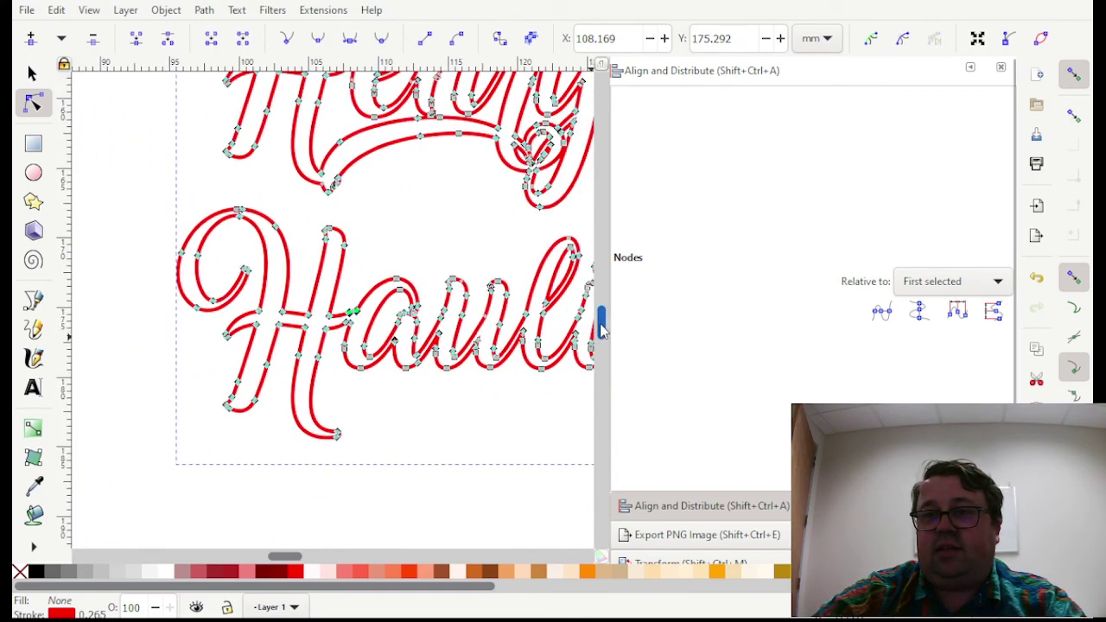
mouse_move(603, 331)
mouse_down()
mouse_move(602, 313)
mouse_move(602, 324)
mouse_up()
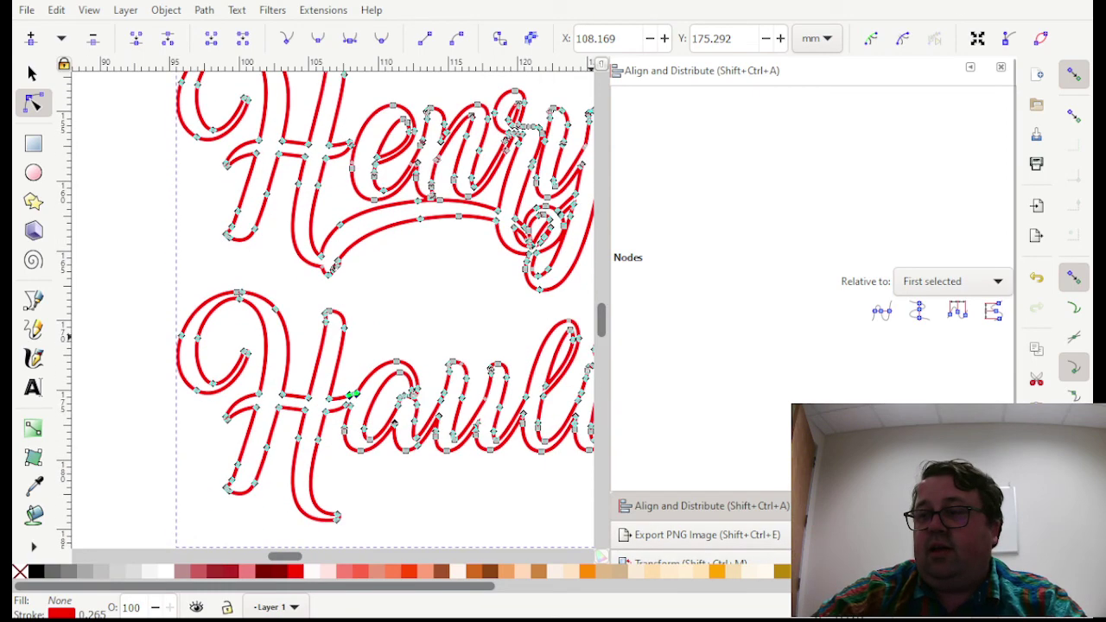
scroll(299, 285, down, 3)
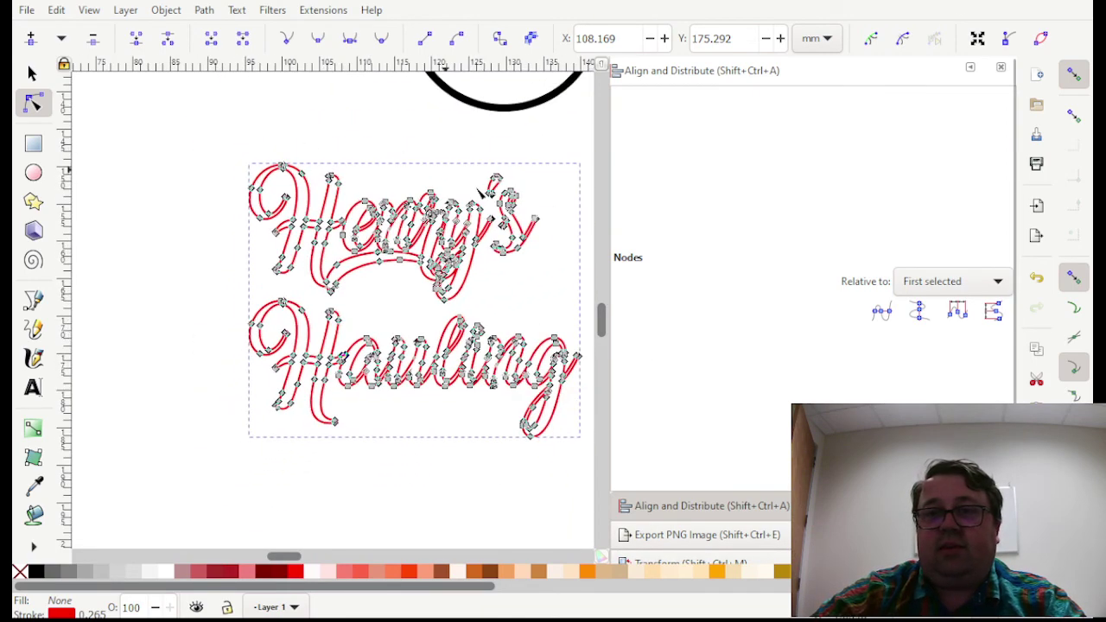
click(32, 76)
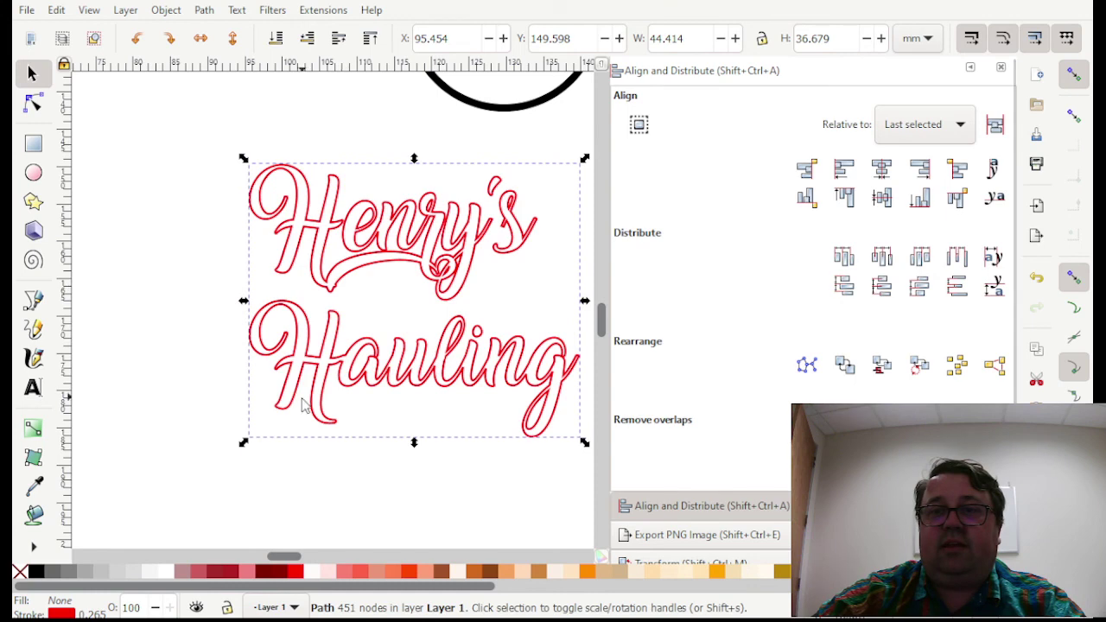
Step: Save the drawing as MasonMakerkitToken1October.svg with Ctrl+S
drag(288, 557, 292, 558)
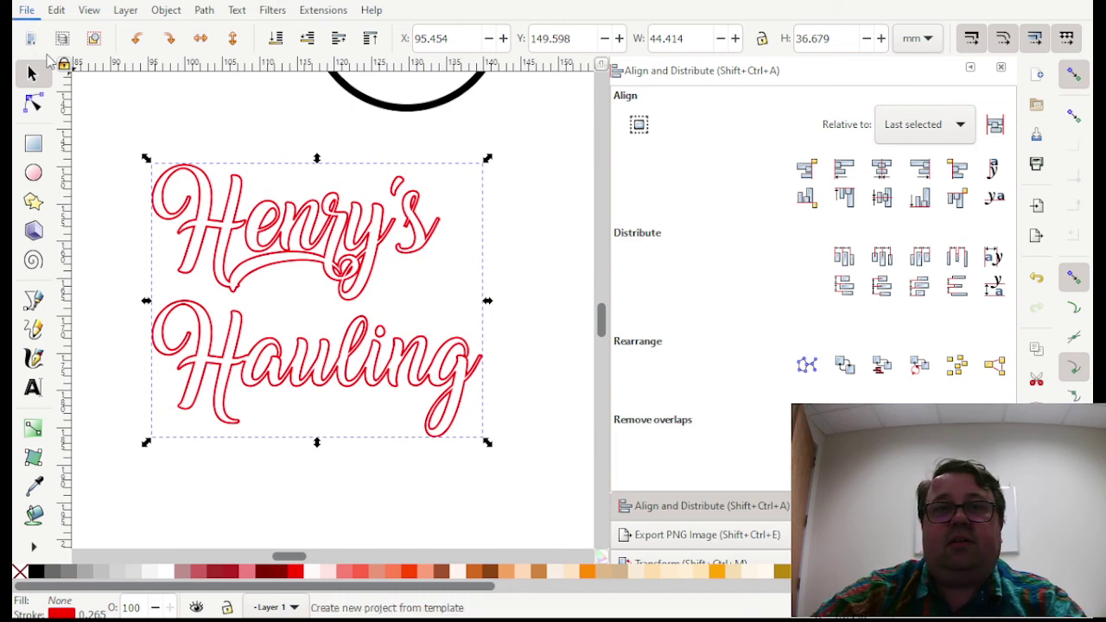
key(ctrl+s)
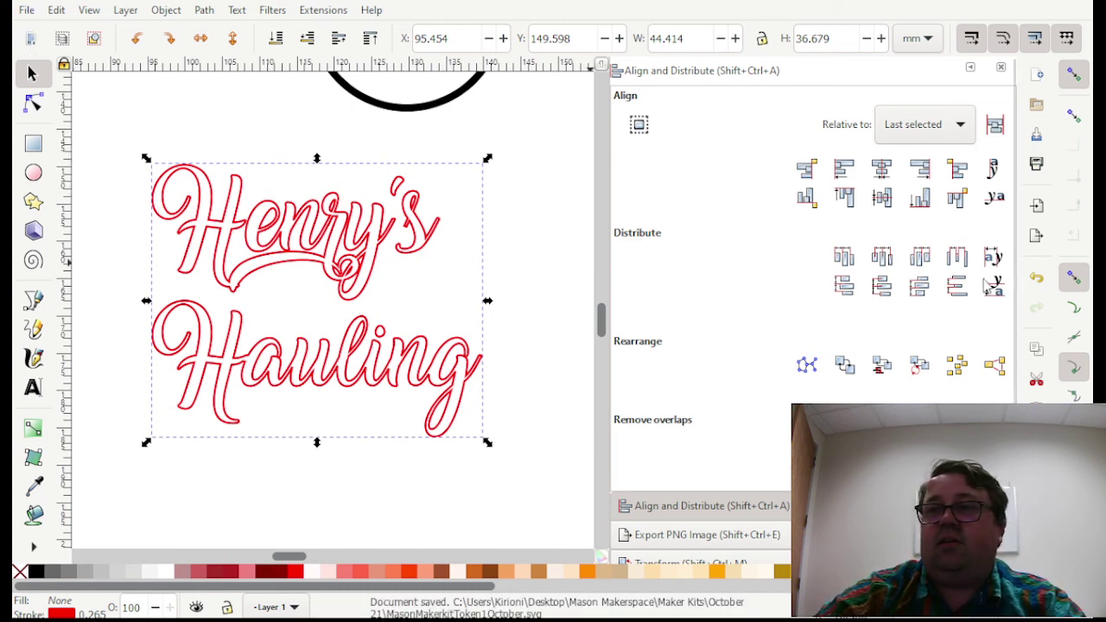